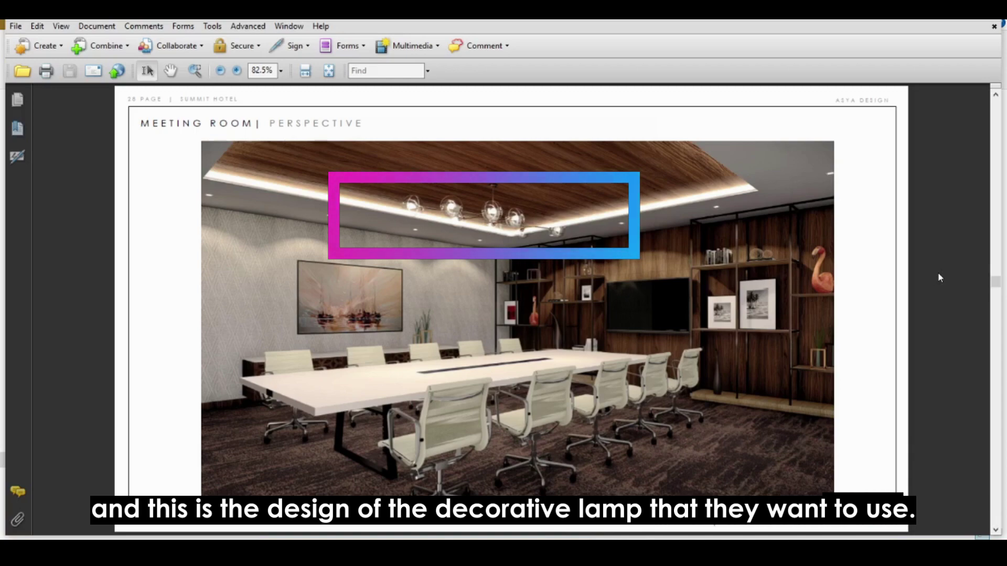
# Step: Switch to File Explorer and open lamp.skp from the youtube folder on Data (D:) in SketchUp
pyautogui.keyDown('ctrl'); pyautogui.scroll(2, 937, 273); pyautogui.keyUp('ctrl')
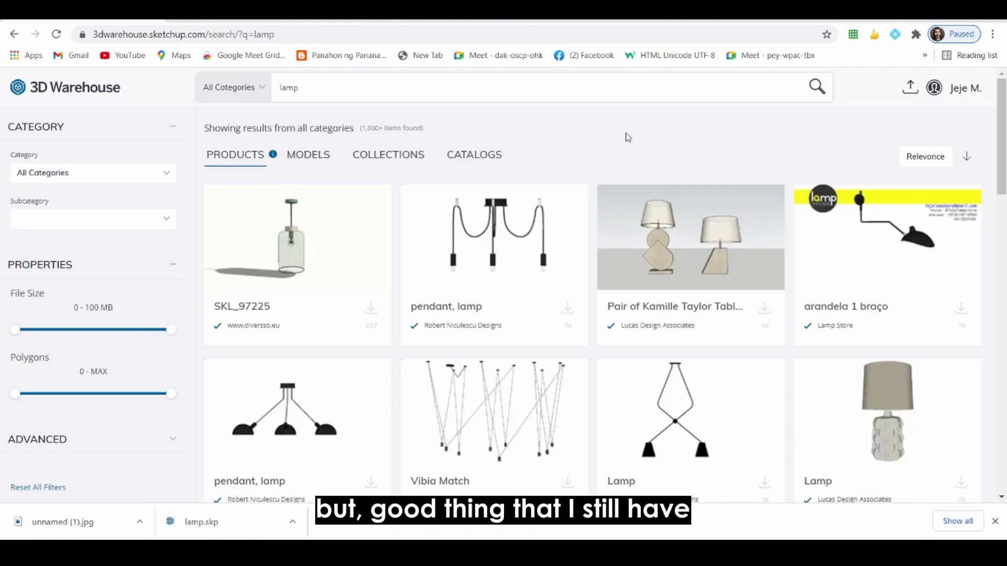
pyautogui.moveTo(371, 551)
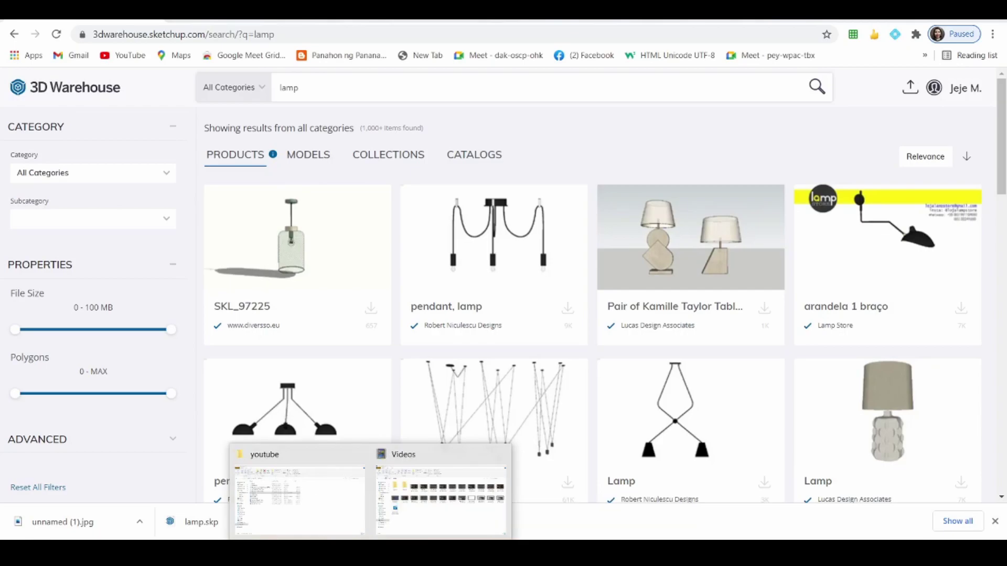
pyautogui.click(359, 529)
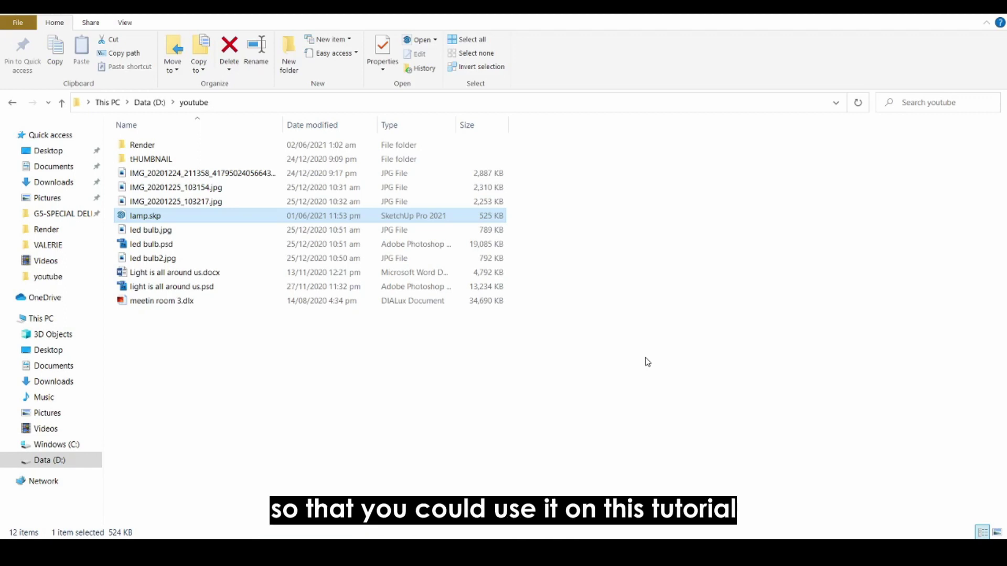
pyautogui.click(647, 362)
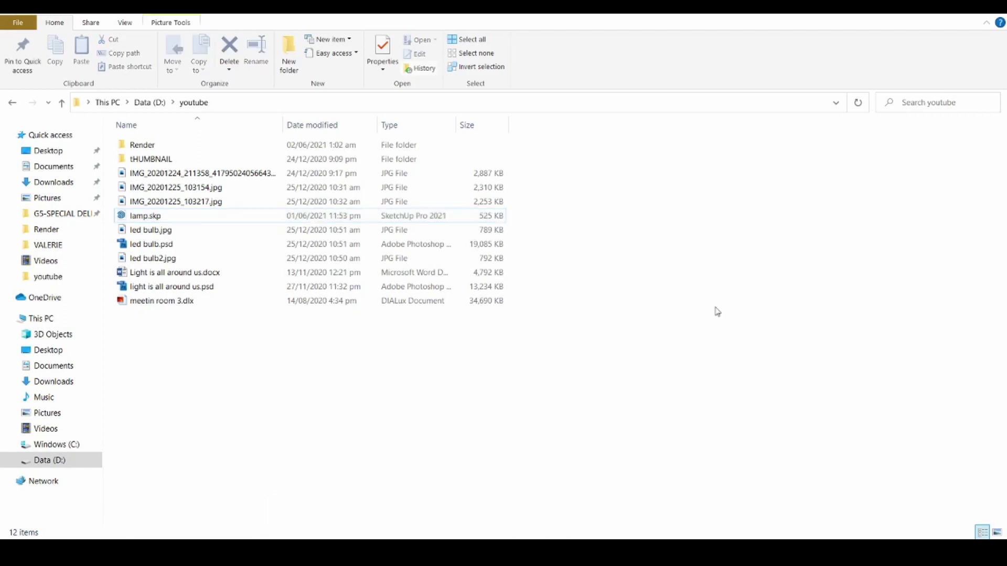
pyautogui.click(444, 217)
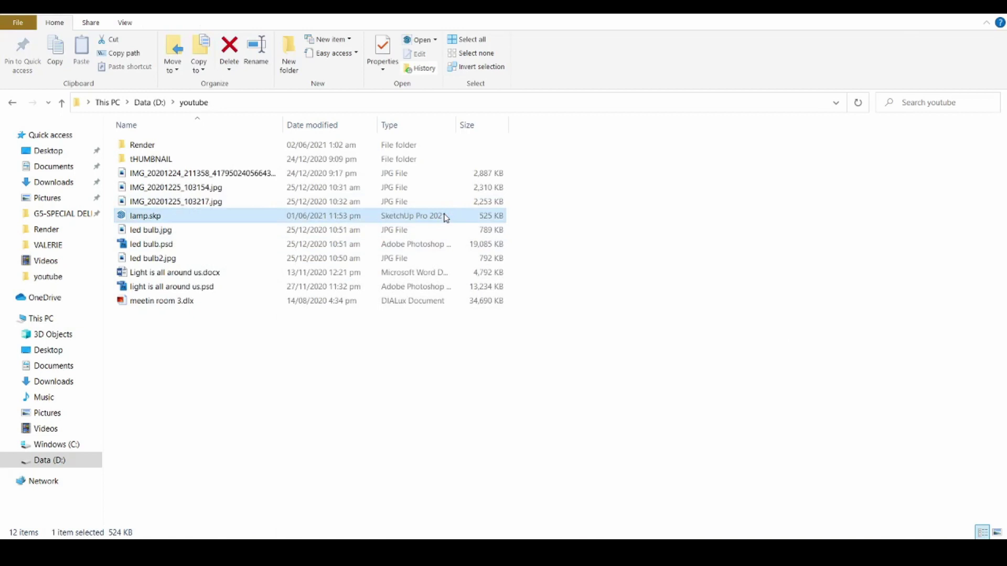
pyautogui.doubleClick(446, 218)
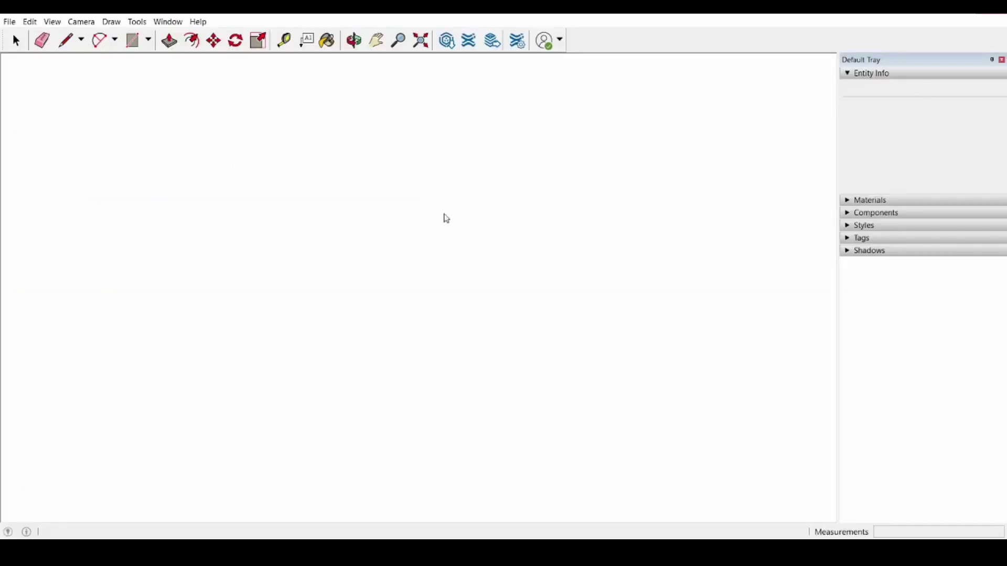
# Step: Explode the outermost group of the branch chandelier into its components
pyautogui.moveTo(467, 207); pyautogui.dragTo(707, 296, button='middle')
pyautogui.moveTo(330, 310); pyautogui.dragTo(622, 306, button='middle')
pyautogui.scroll(2, 510, 313)
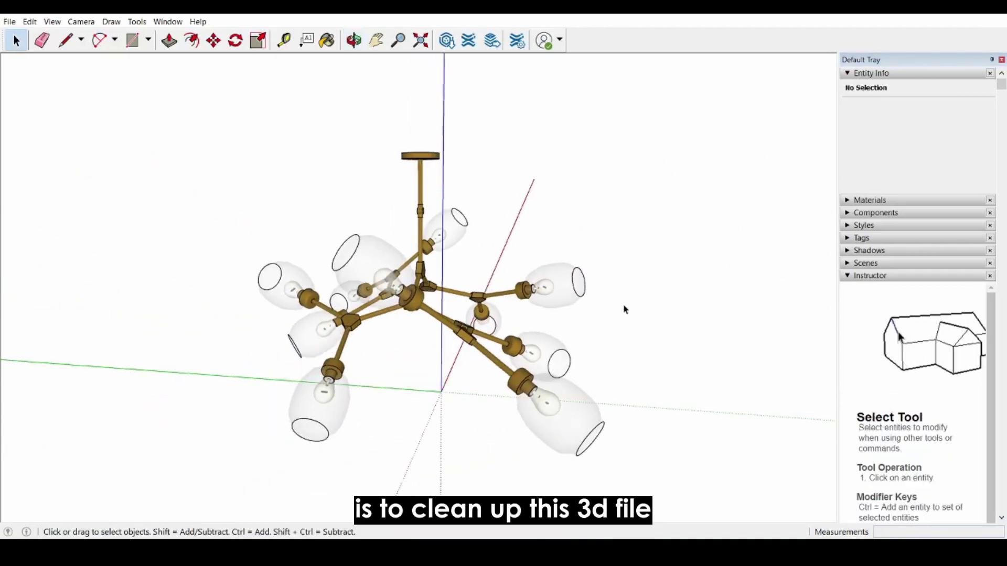
pyautogui.scroll(5, 561, 383)
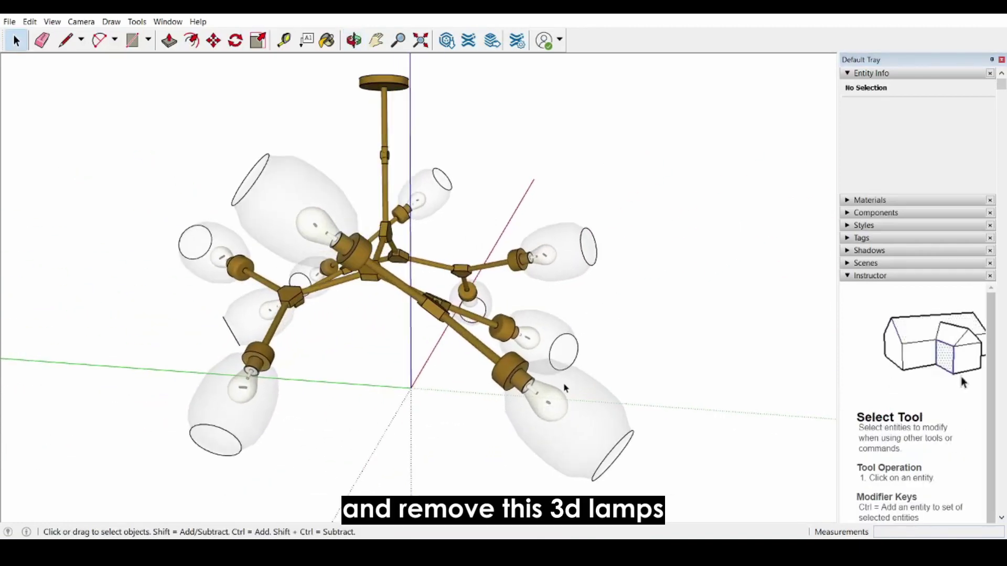
pyautogui.moveTo(642, 468); pyautogui.dragTo(572, 323)
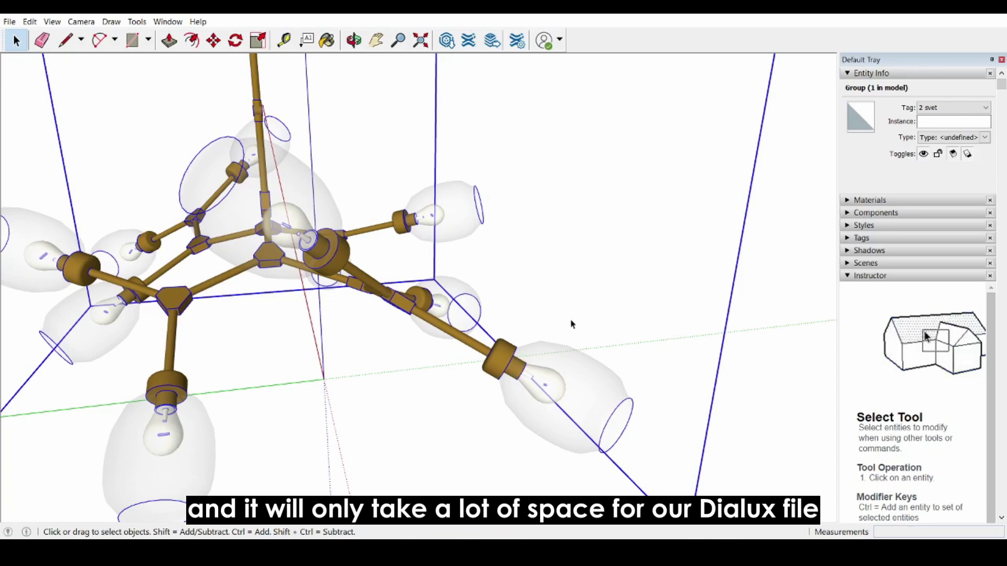
pyautogui.click(640, 272)
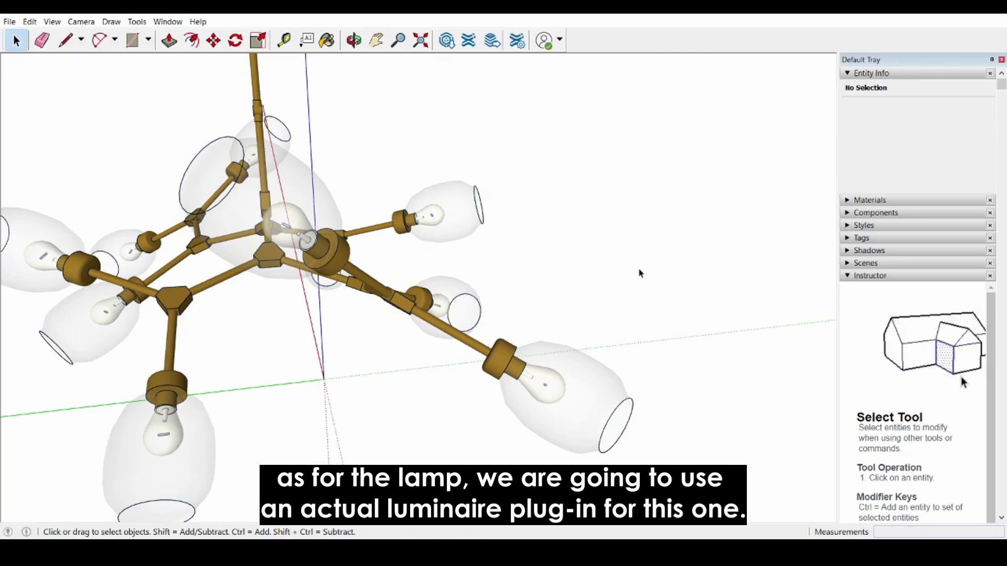
pyautogui.rightClick(590, 377)
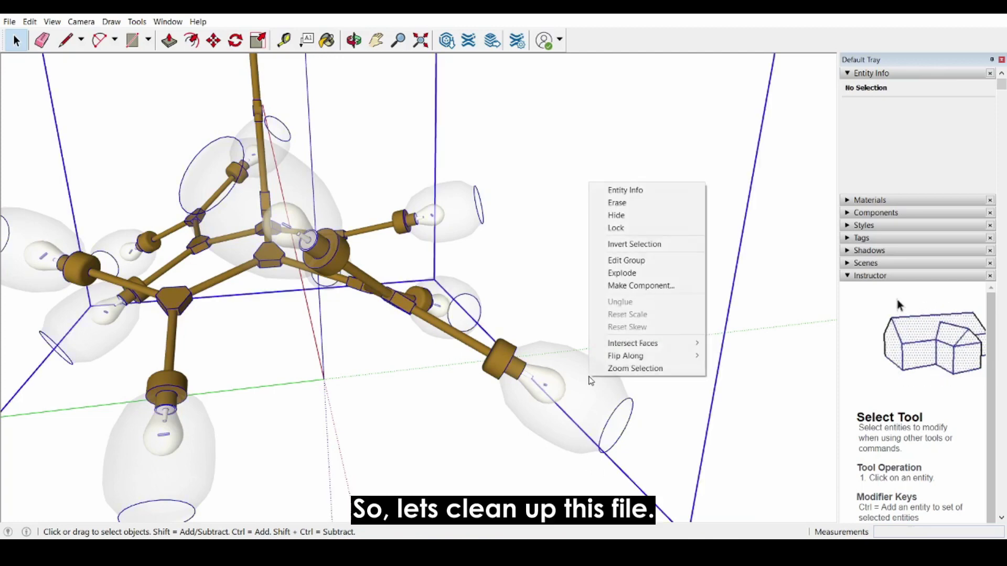
pyautogui.click(639, 273)
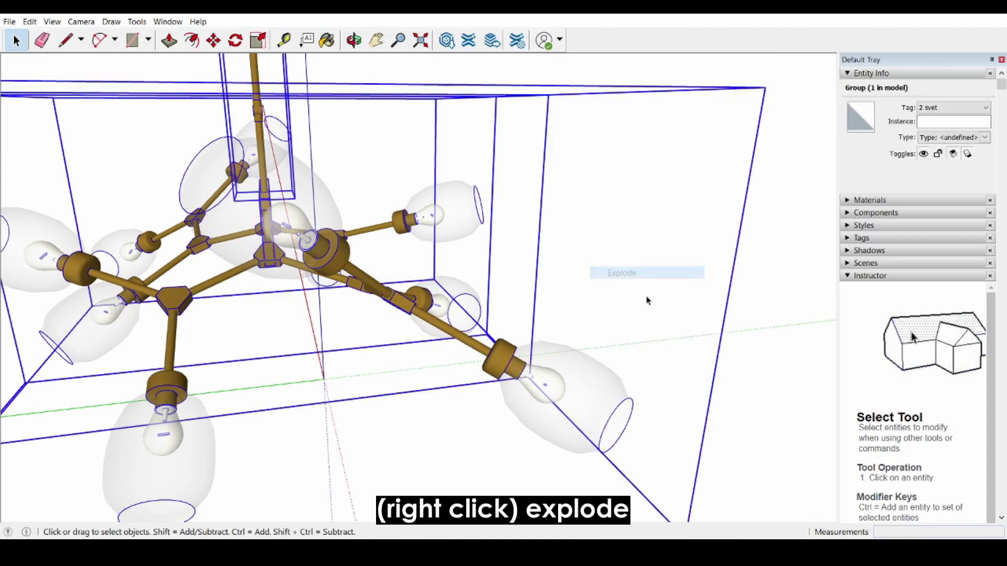
# Step: Explode the nested components of the front lamp until its glass shade, bulb and socket are separate objects
pyautogui.click(588, 393)
pyautogui.rightClick(589, 393)
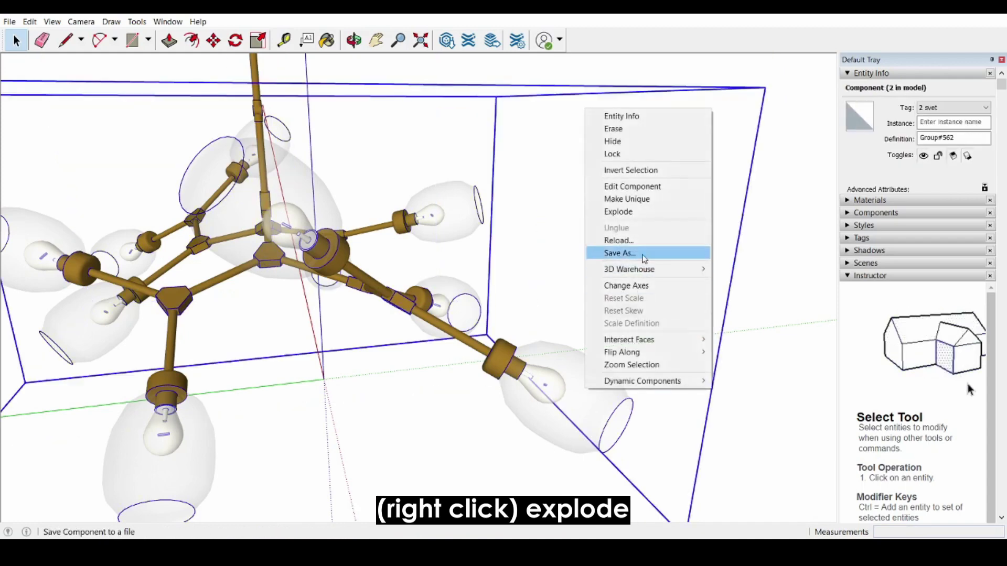
pyautogui.click(646, 213)
pyautogui.click(651, 262)
pyautogui.click(602, 416)
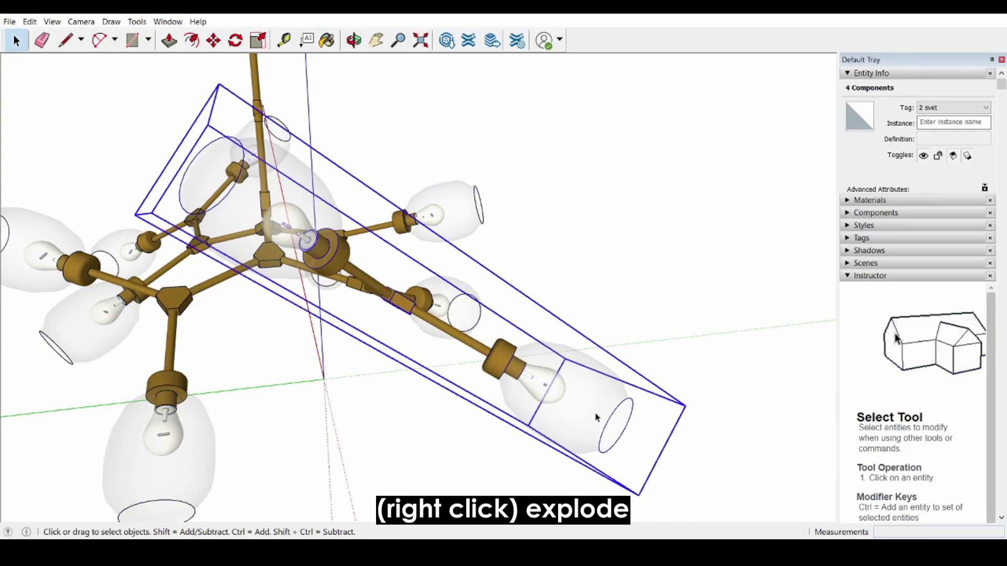
pyautogui.rightClick(601, 416)
pyautogui.click(628, 235)
pyautogui.click(590, 388)
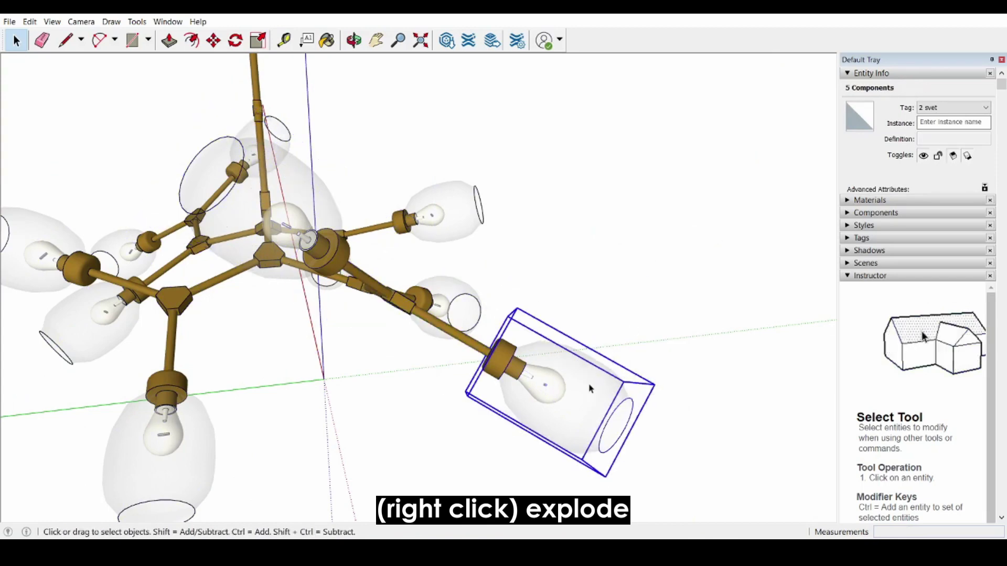
pyautogui.rightClick(590, 388)
pyautogui.click(648, 206)
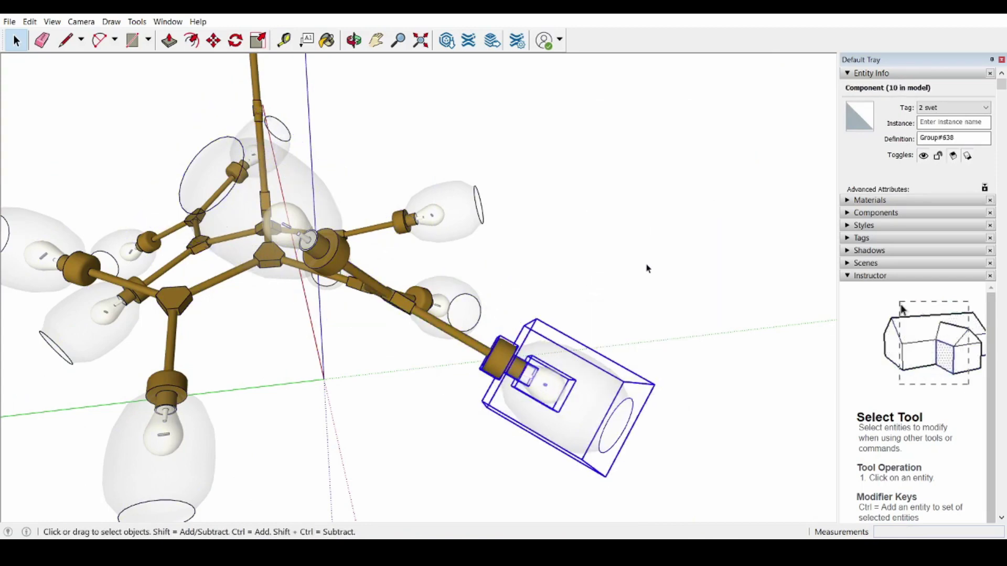
# Step: Delete the front lamp's separated glass shade and bulb parts, keeping the brass socket
pyautogui.click(607, 439)
pyautogui.click(604, 438)
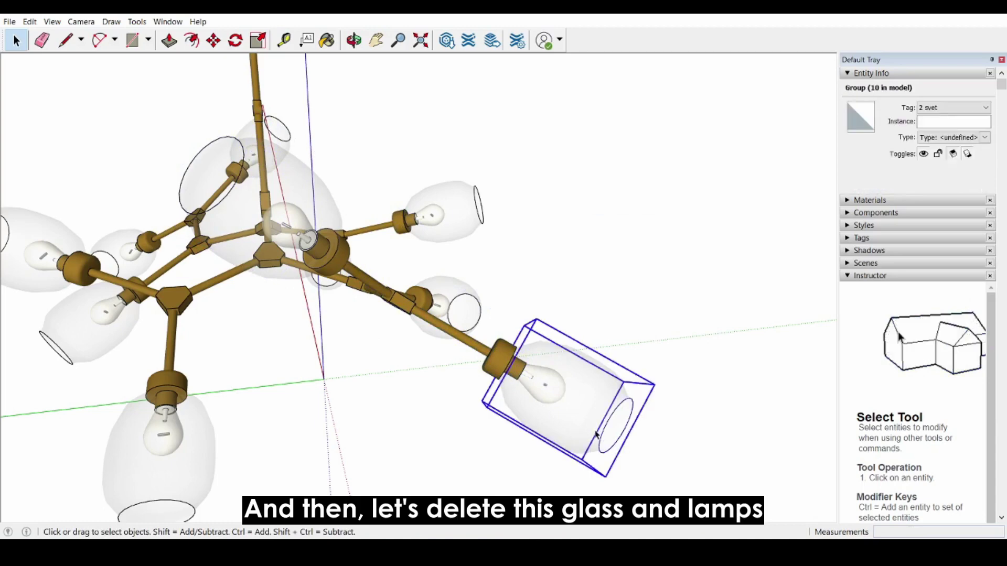
pyautogui.press('Delete')
pyautogui.click(562, 397)
pyautogui.press('Delete')
pyautogui.moveTo(601, 382); pyautogui.dragTo(538, 415, button='middle')
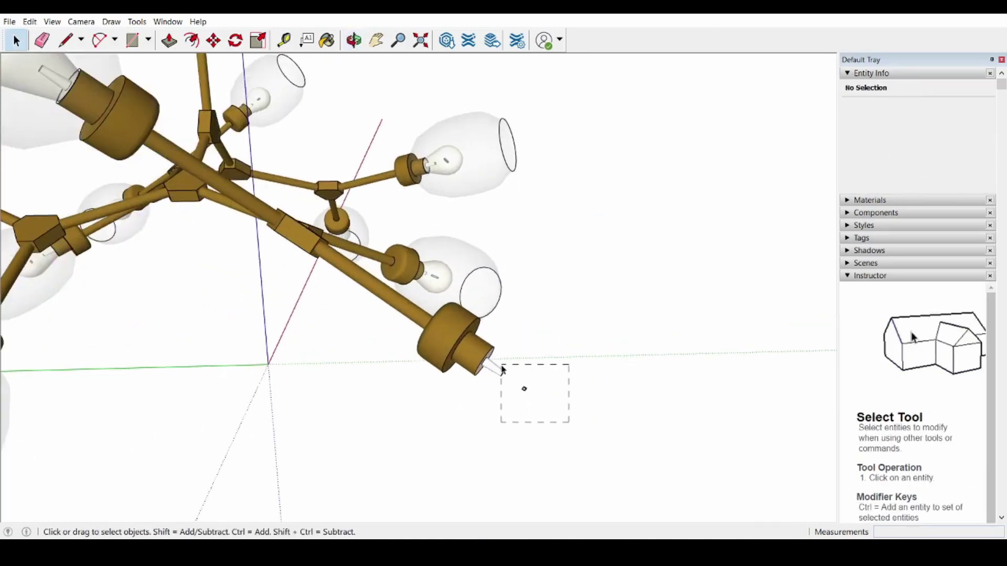
# Step: Explode the nested components around the upper of the two neighbouring side lamps until its glass and bulb are separate
pyautogui.scroll(-5, 542, 374)
pyautogui.moveTo(542, 366); pyautogui.dragTo(519, 223, button='middle')
pyautogui.scroll(6, 505, 190)
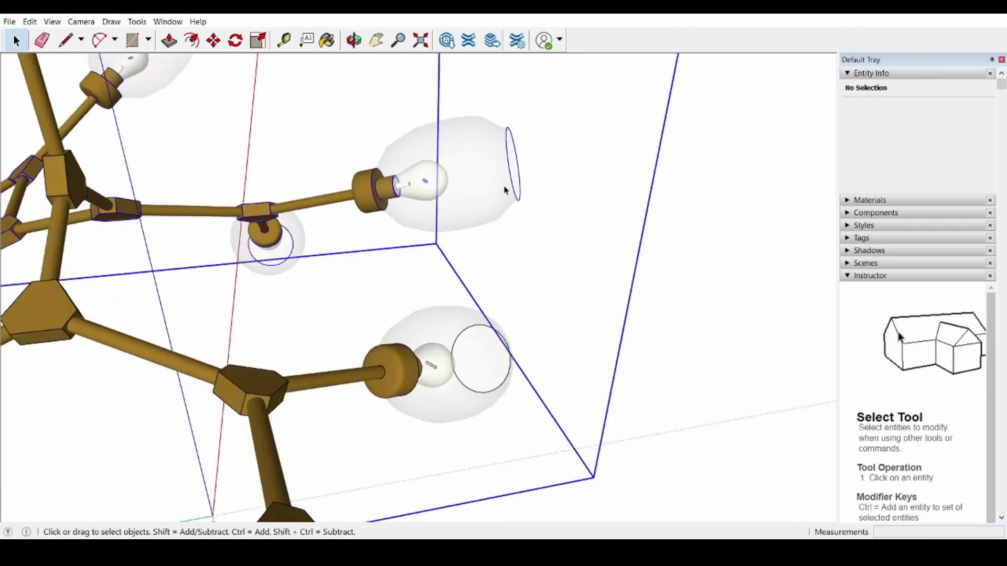
pyautogui.rightClick(504, 190)
pyautogui.click(543, 291)
pyautogui.click(490, 196)
pyautogui.rightClick(490, 196)
pyautogui.click(553, 298)
pyautogui.click(472, 190)
pyautogui.rightClick(472, 191)
pyautogui.click(527, 294)
# Step: Delete the glass shade, bulb and leftover inner parts of the upper side lamp
pyautogui.click(485, 195)
pyautogui.press('Delete')
pyautogui.click(442, 183)
pyautogui.press('Delete')
pyautogui.moveTo(454, 200); pyautogui.dragTo(404, 163)
pyautogui.press('Delete')
# Step: Explode the lower of the two neighbouring side lamps and remove its glass shade and bulb
pyautogui.rightClick(486, 368)
pyautogui.click(535, 191)
pyautogui.click(487, 369)
pyautogui.rightClick(487, 369)
pyautogui.click(545, 193)
pyautogui.click(466, 367)
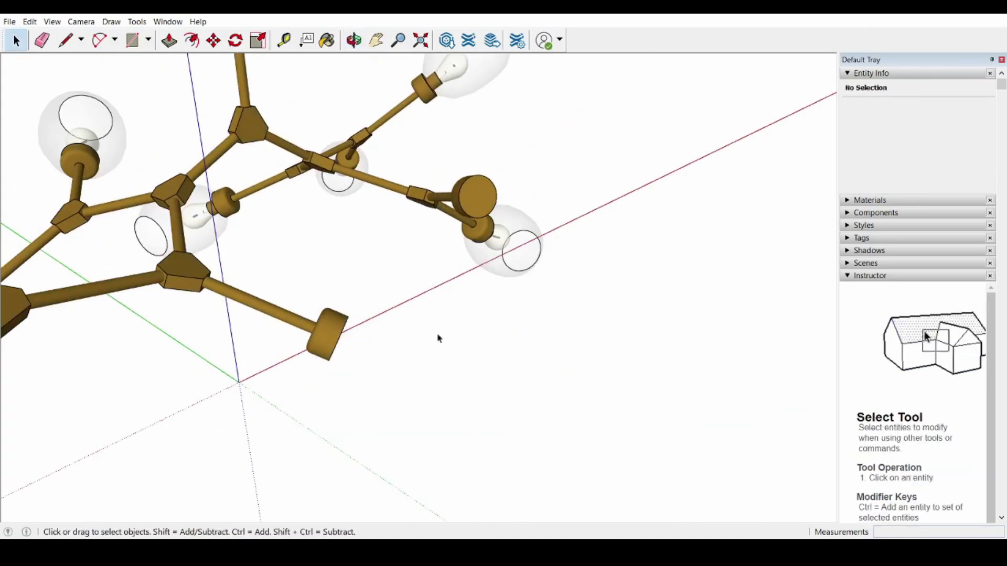
# Step: Explode the lamp group at the end of the low arm near the red axis and remove its glass and bulb, keeping the socket
pyautogui.rightClick(519, 247)
pyautogui.click(558, 337)
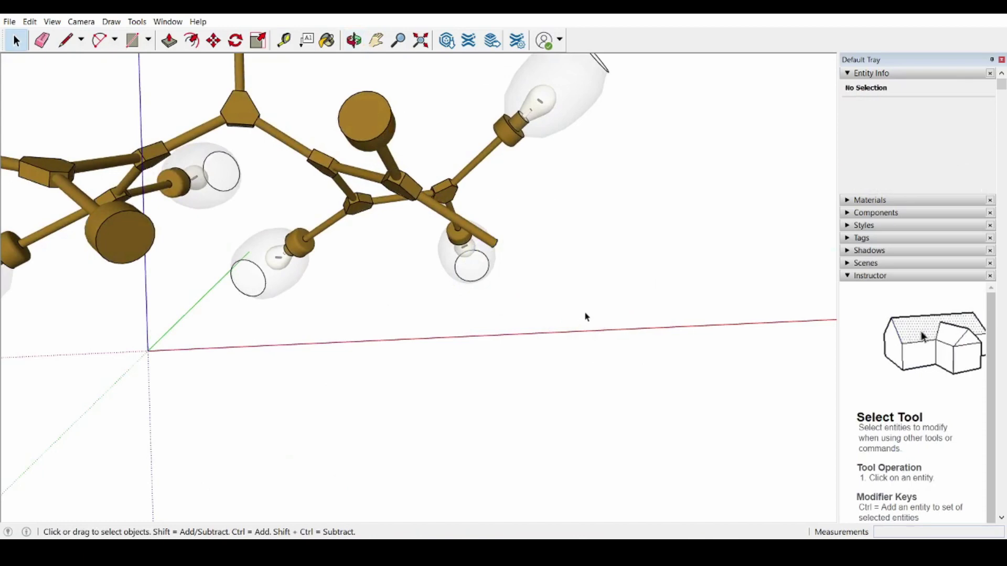
pyautogui.rightClick(586, 313)
pyautogui.press('Escape')
pyautogui.rightClick(606, 295)
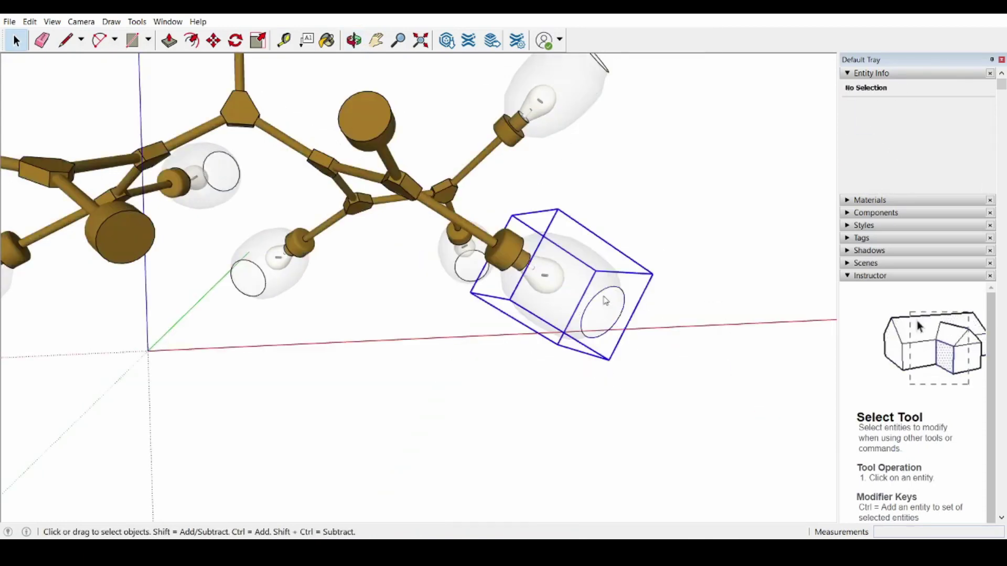
pyautogui.rightClick(603, 296)
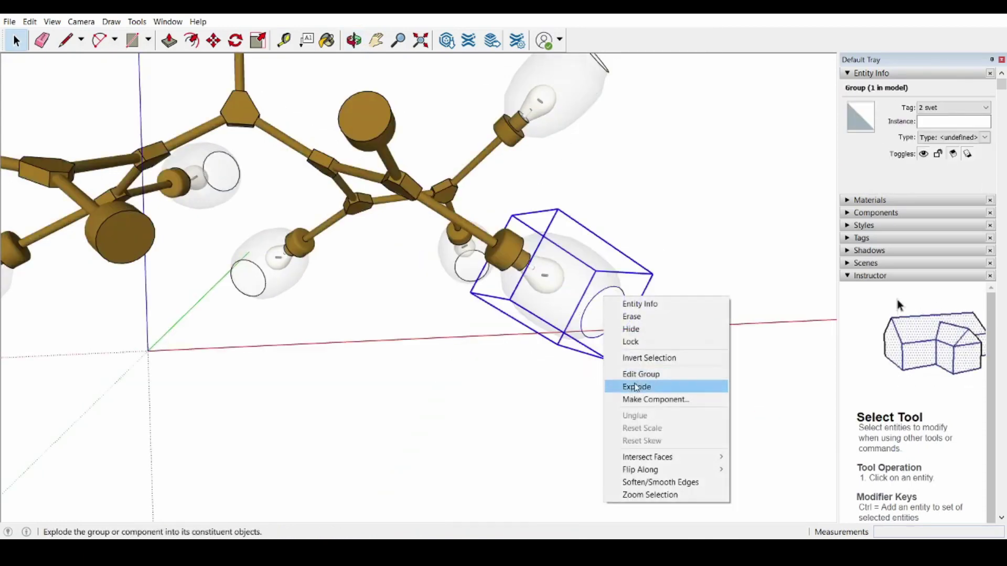
pyautogui.click(635, 387)
pyautogui.moveTo(636, 351); pyautogui.dragTo(540, 241)
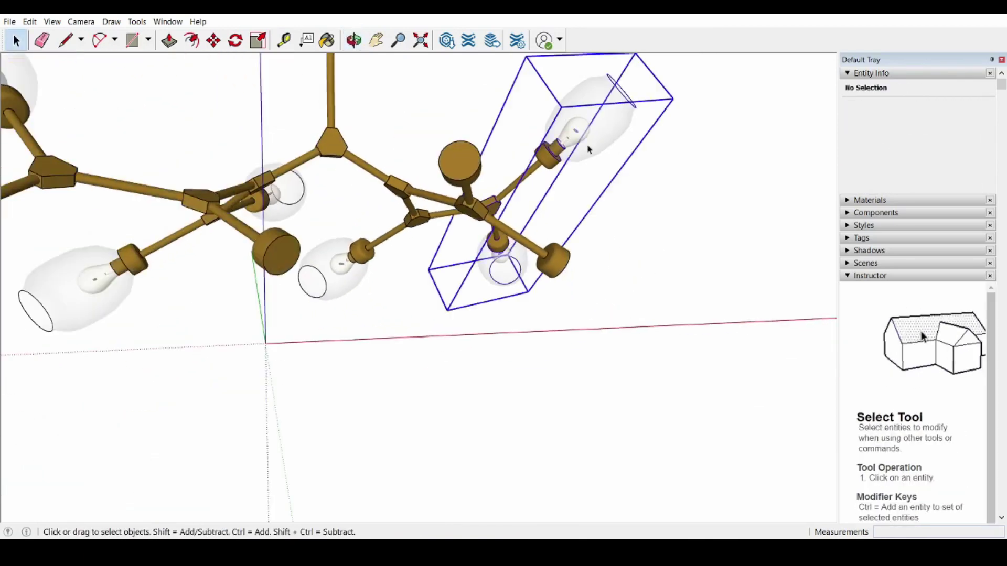
# Step: Explode the nested components of the upward-pointing lamp on the adjoining branch and remove its glass shade and bulb
pyautogui.rightClick(588, 147)
pyautogui.click(619, 249)
pyautogui.click(601, 128)
pyautogui.rightClick(601, 127)
pyautogui.click(634, 229)
pyautogui.rightClick(612, 138)
pyautogui.click(637, 208)
pyautogui.moveTo(582, 139); pyautogui.dragTo(570, 117)
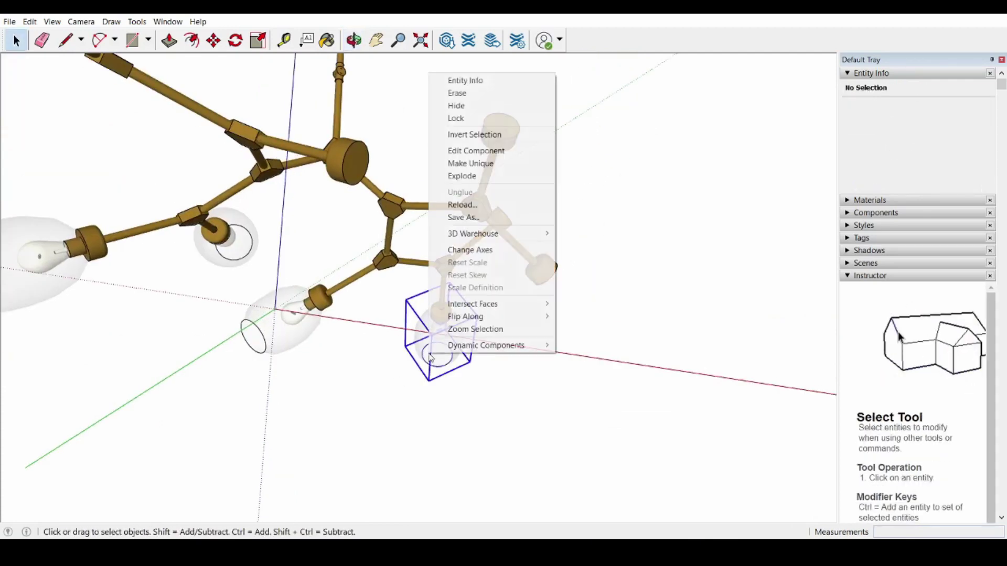
# Step: Explode the small downward-pointing lamp on the same branch and delete its glass shade and bulb
pyautogui.click(493, 354)
pyautogui.rightClick(449, 357)
pyautogui.click(506, 210)
pyautogui.moveTo(490, 454); pyautogui.dragTo(404, 389)
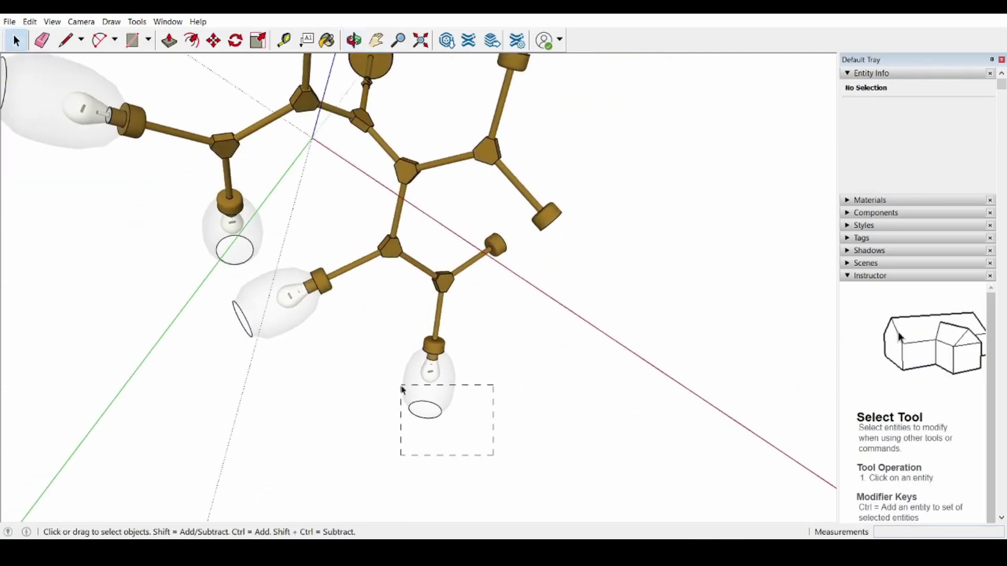
pyautogui.press('Delete')
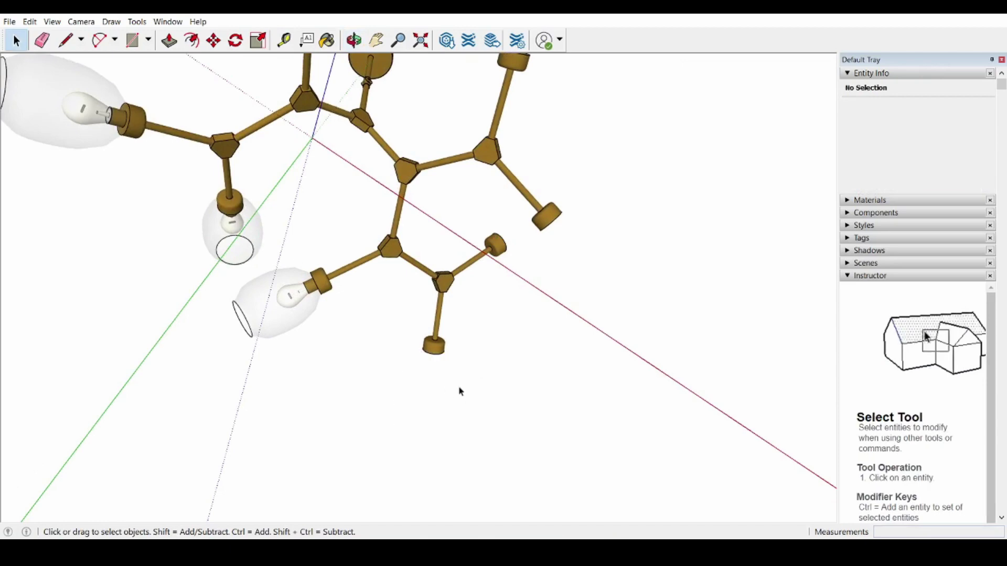
# Step: Explode the single lamp on the next arm toward the green axis and delete its glass shade and bulb
pyautogui.moveTo(464, 397); pyautogui.dragTo(372, 360, button='middle')
pyautogui.scroll(1, 373, 359)
pyautogui.rightClick(335, 321)
pyautogui.click(389, 144)
pyautogui.rightClick(364, 328)
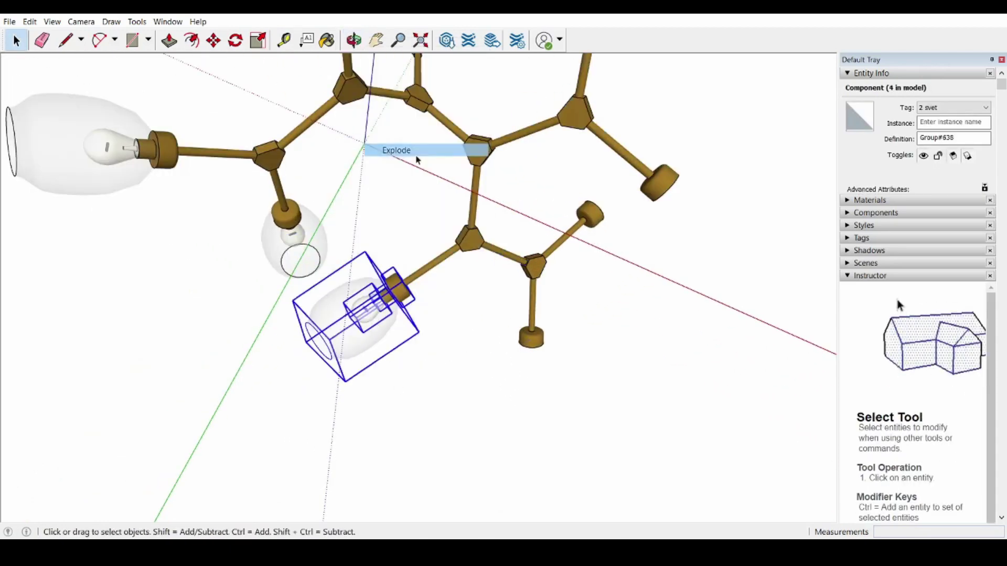
pyautogui.click(418, 152)
pyautogui.press('Delete')
# Step: Explode the two-lamp component near the green axis and its outer lamp, and delete that lamp's glass and bulb
pyautogui.rightClick(219, 242)
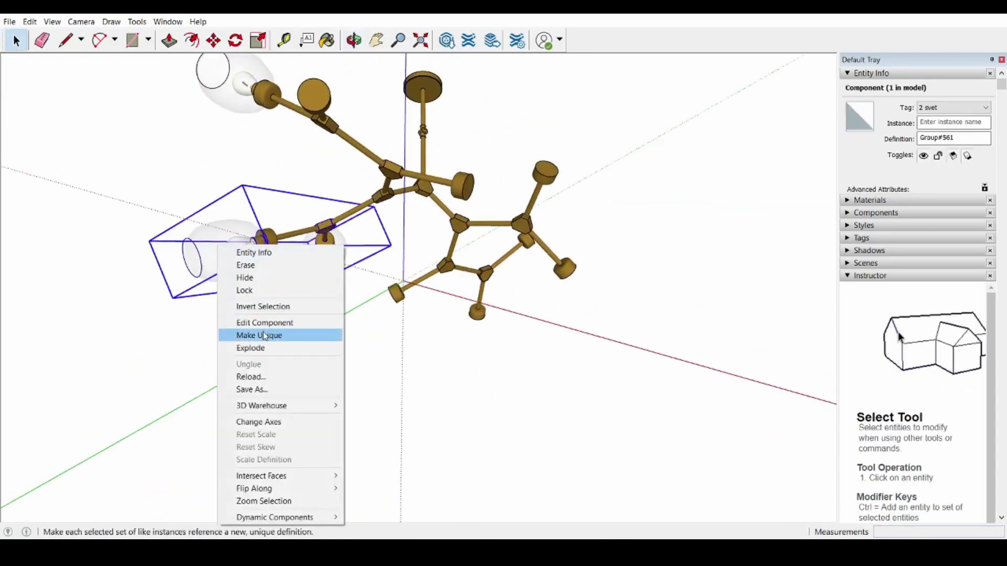
pyautogui.rightClick(234, 261)
pyautogui.click(249, 362)
pyautogui.press('Delete')
# Step: Explode the inner lamp of that pair and delete its glass shade and bulb
pyautogui.scroll(3, 296, 277)
pyautogui.rightClick(342, 259)
pyautogui.click(389, 353)
pyautogui.click(338, 294)
pyautogui.scroll(-4, 336, 289)
pyautogui.moveTo(294, 312); pyautogui.dragTo(279, 228, button='middle')
pyautogui.scroll(2, 279, 228)
pyautogui.click(359, 251)
pyautogui.press('Delete')
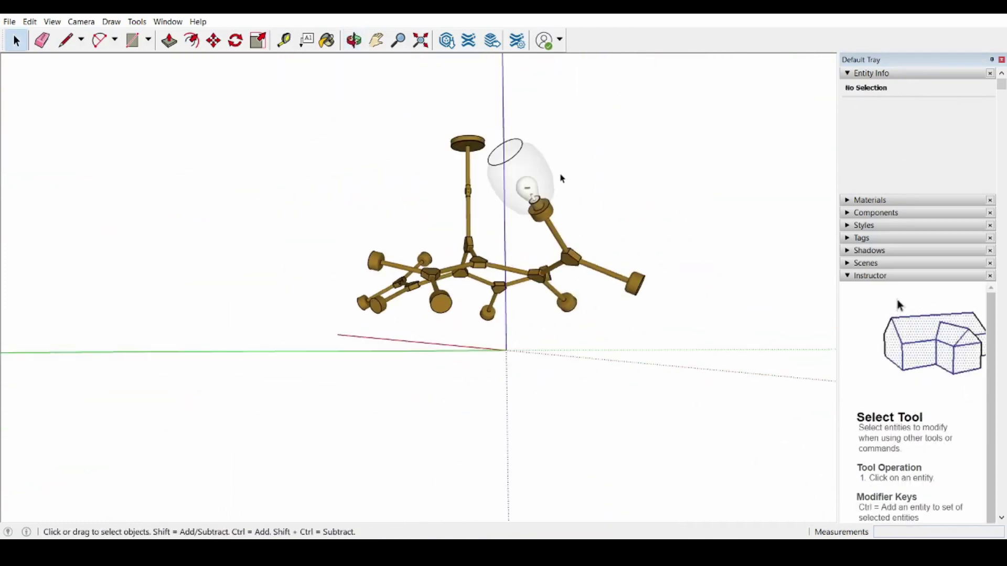
# Step: Explode the last remaining lamp and remove its glass shade and bulb, leaving only the brass frame
pyautogui.rightClick(540, 179)
pyautogui.click(585, 280)
pyautogui.moveTo(761, 262); pyautogui.dragTo(575, 305, button='middle')
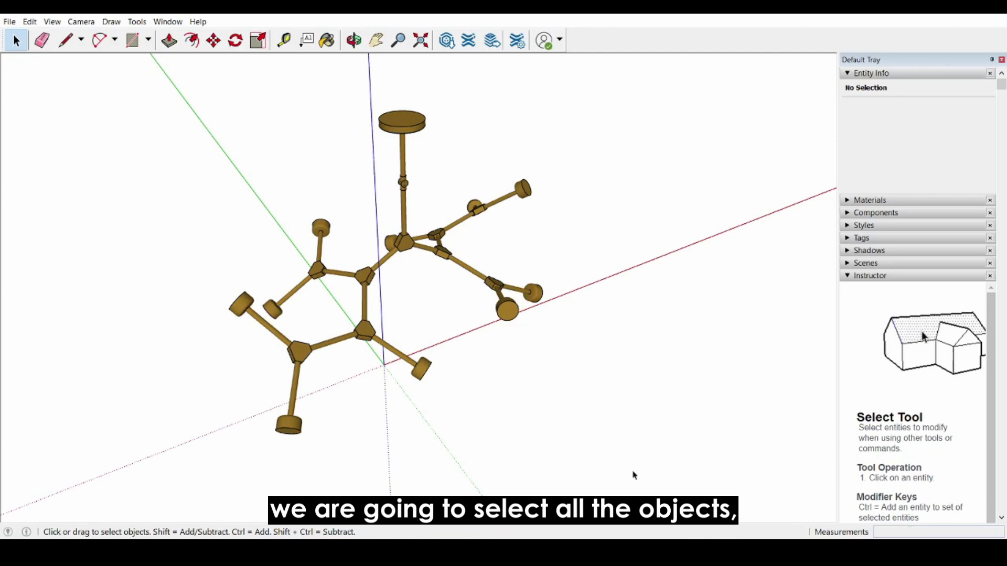
# Step: Group all remaining parts of the chandelier frame and start exporting the model as a 3DS file
pyautogui.moveTo(227, 97); pyautogui.dragTo(226, 95)
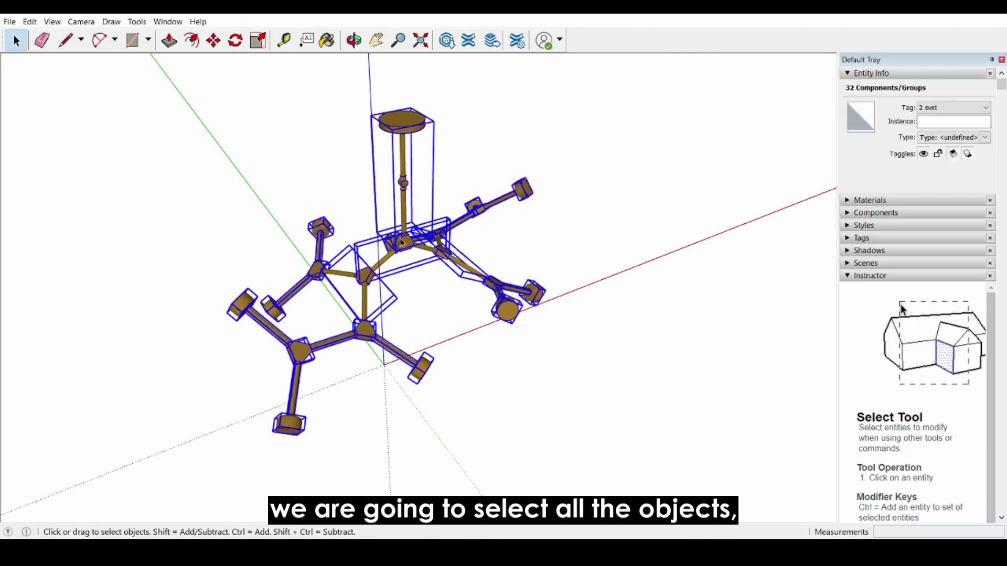
pyautogui.rightClick(405, 134)
pyautogui.click(444, 243)
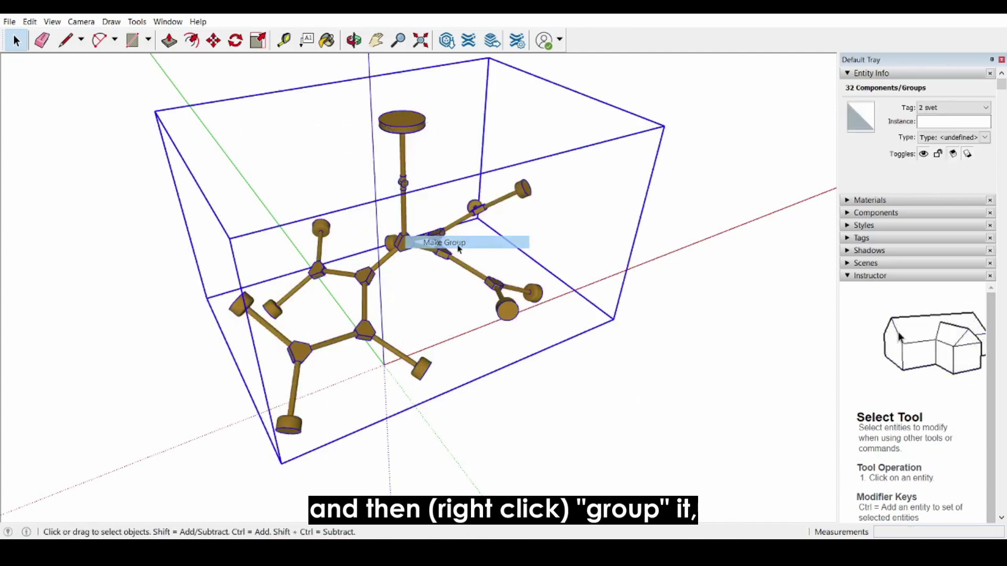
pyautogui.click(12, 24)
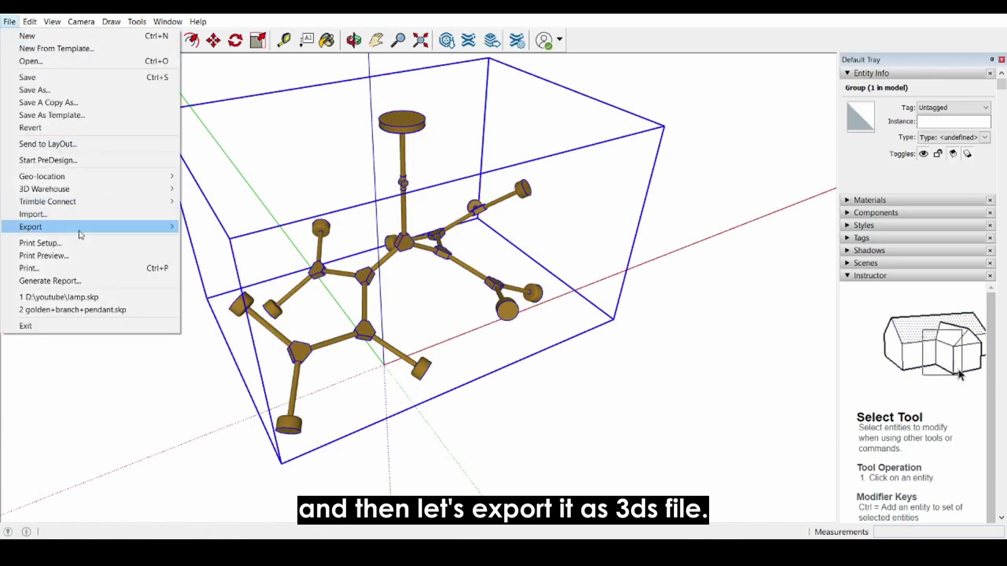
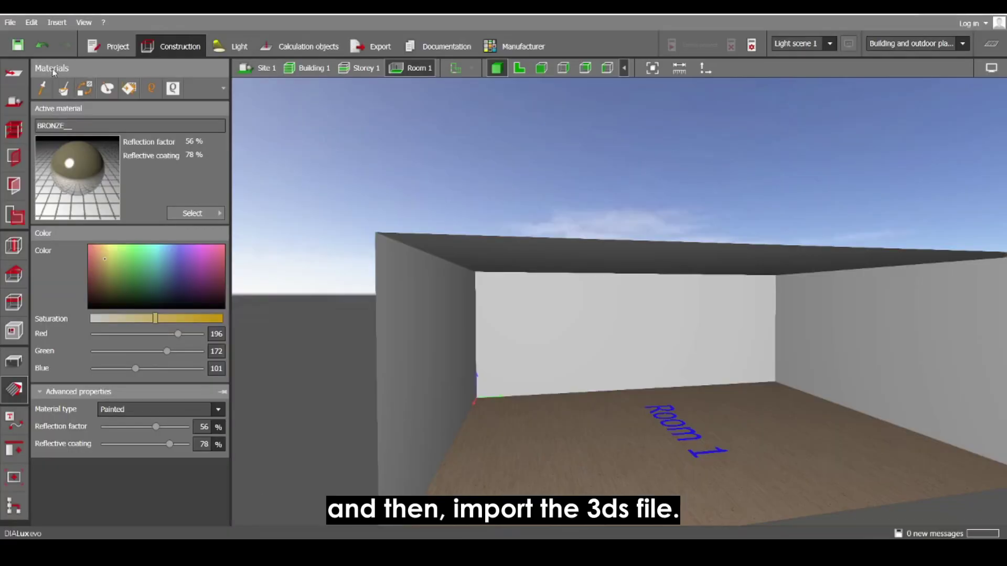
# Step: Import the decorative lamp 3DS file as furniture and place it in the project
pyautogui.click(14, 26)
pyautogui.moveTo(94, 117)
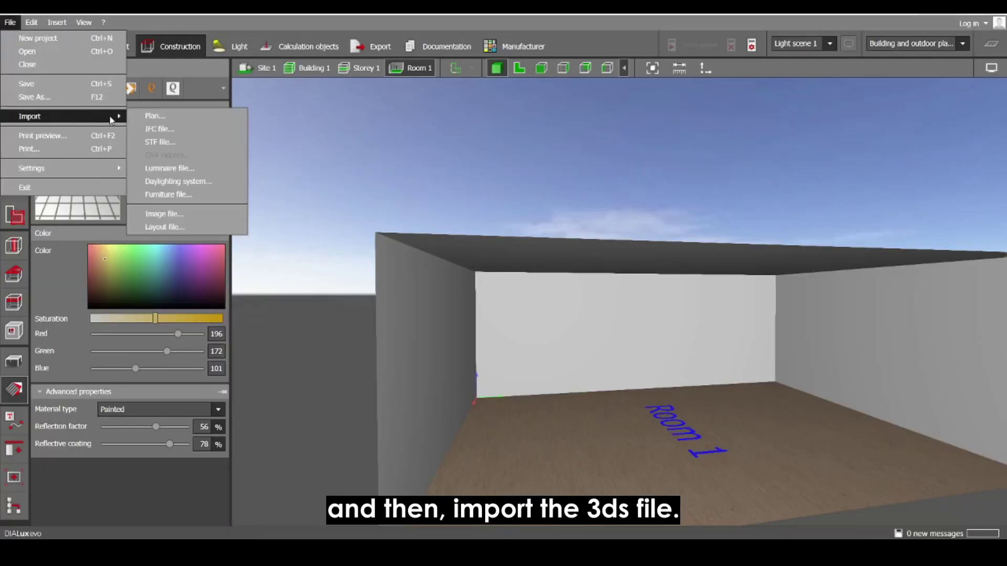
pyautogui.click(194, 195)
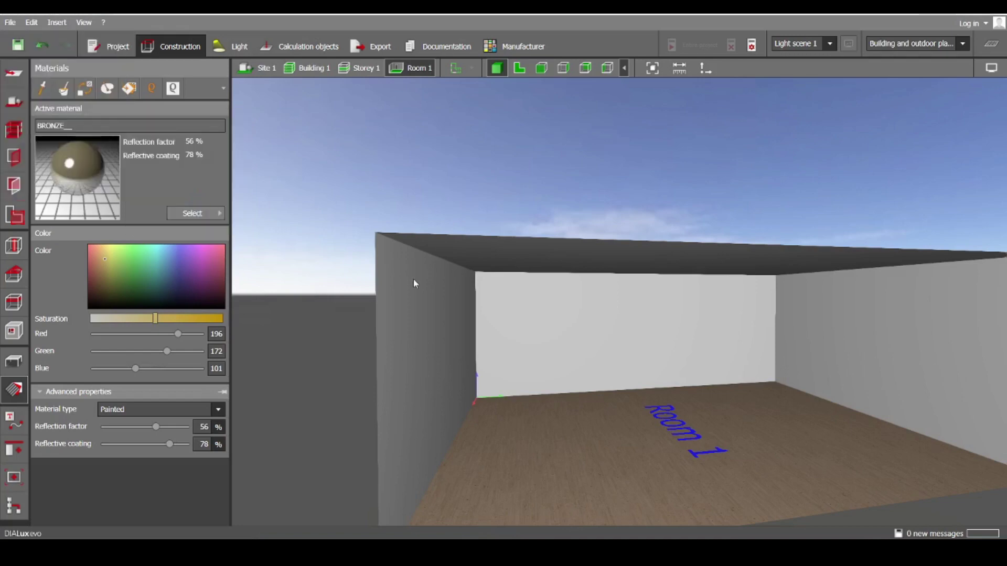
pyautogui.click(295, 150)
pyautogui.click(408, 309)
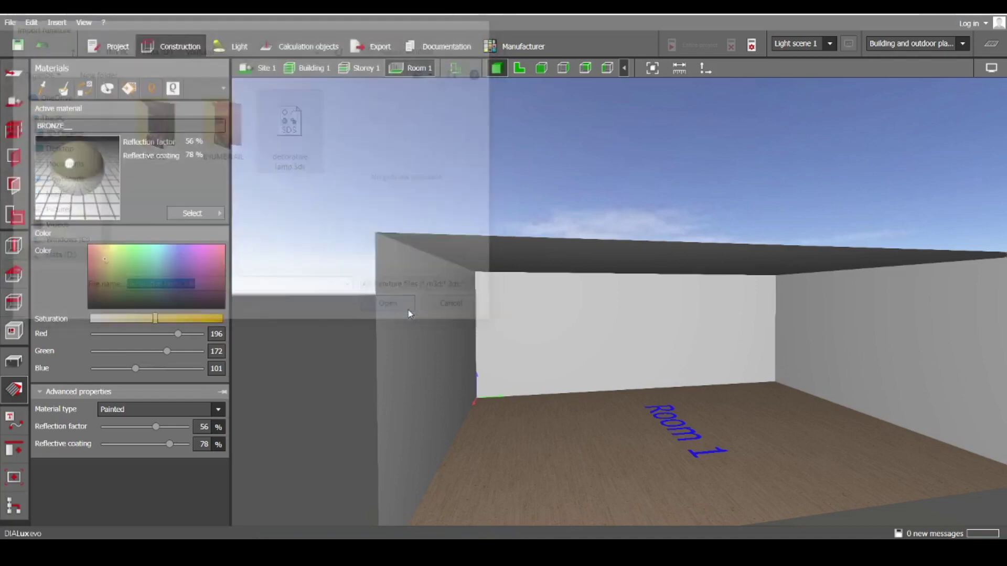
pyautogui.click(820, 465)
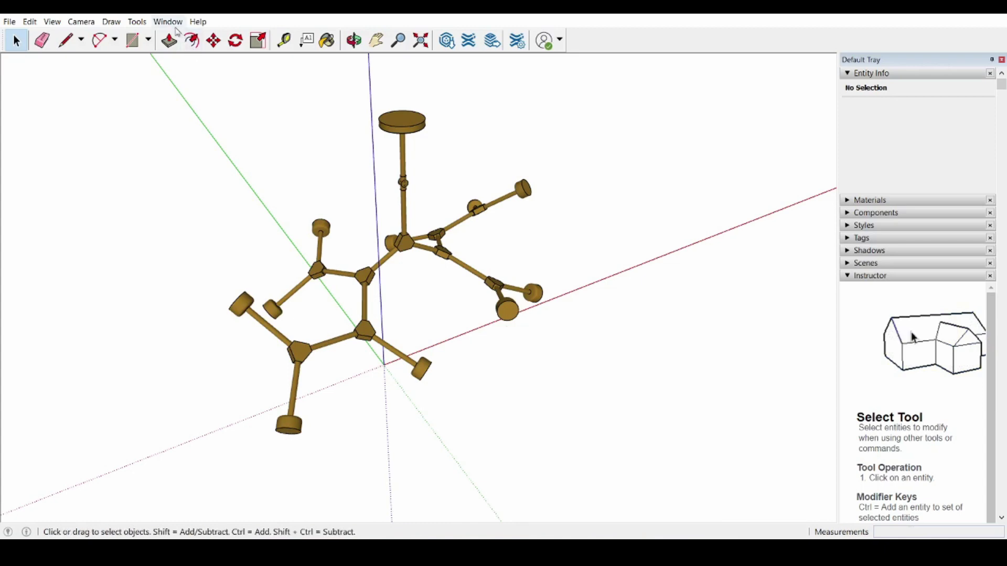
# Step: Switch to SketchUp and check the units of the chandelier model
pyautogui.click(167, 22)
pyautogui.click(194, 79)
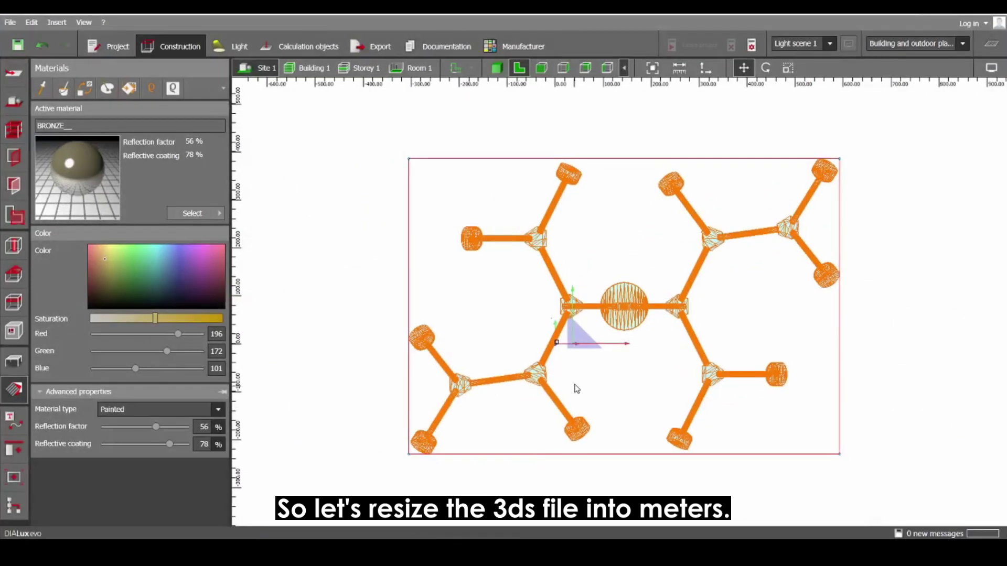
# Step: Back in DIALux evo, resize the imported decorative lamp to 0.897 × 0.616 × 0.522 m
pyautogui.moveTo(600, 304); pyautogui.dragTo(582, 304, button='middle')
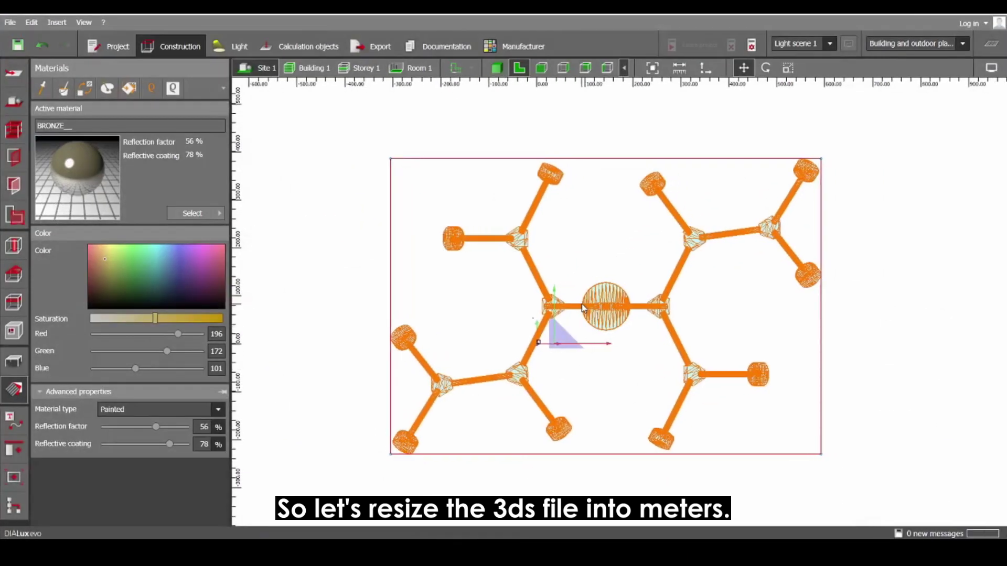
pyautogui.click(22, 364)
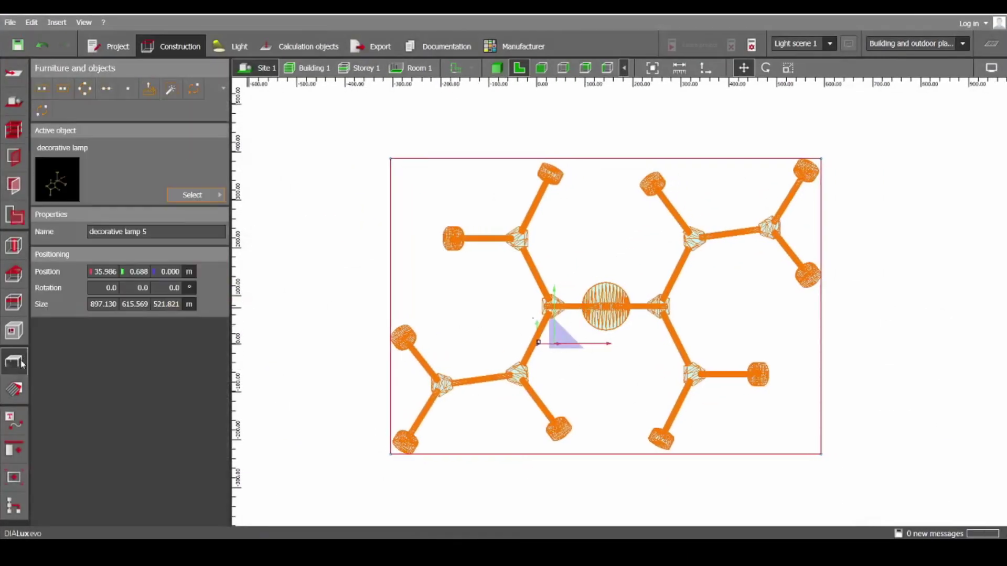
pyautogui.click(105, 304)
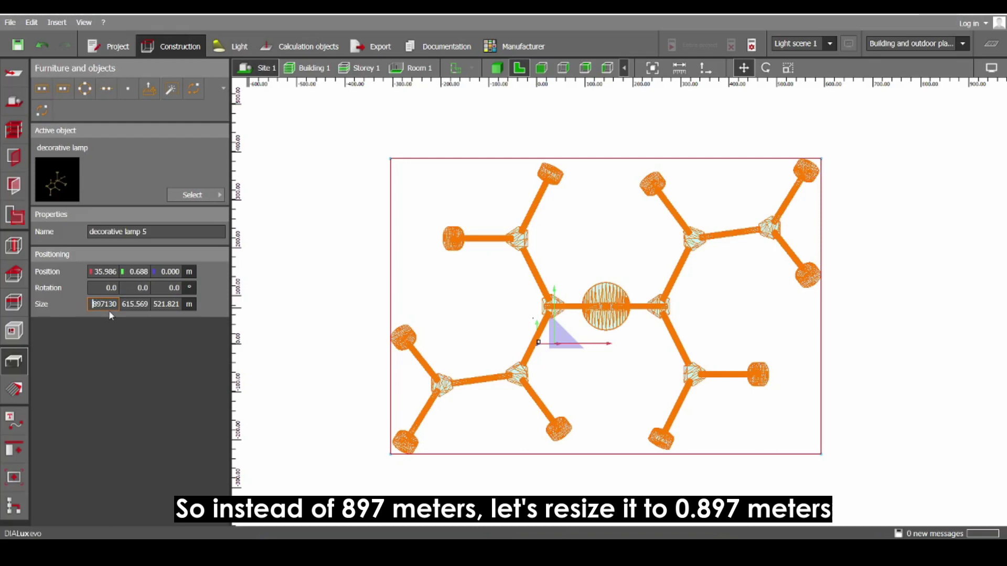
pyautogui.write('0.')
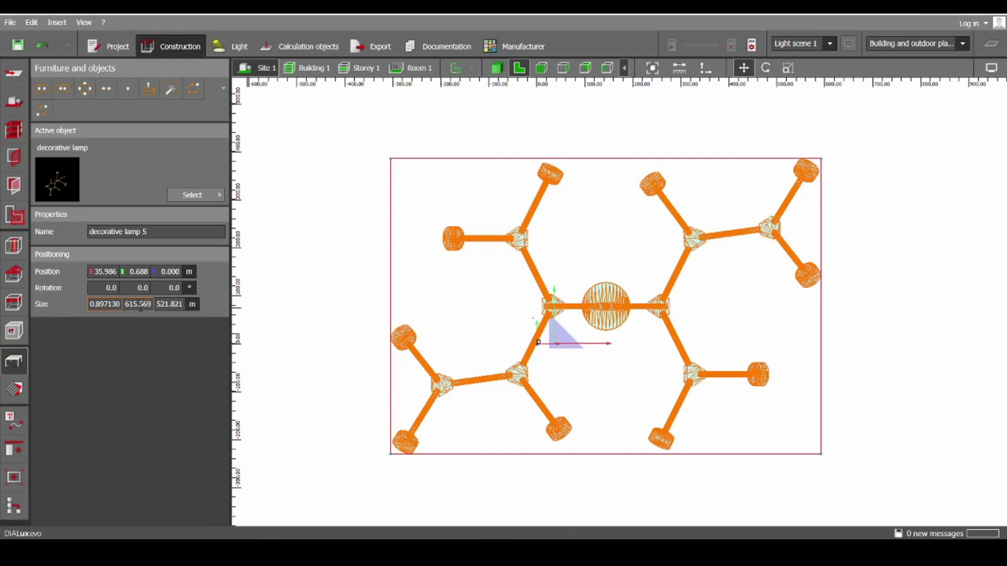
pyautogui.click(132, 304)
pyautogui.write('0.')
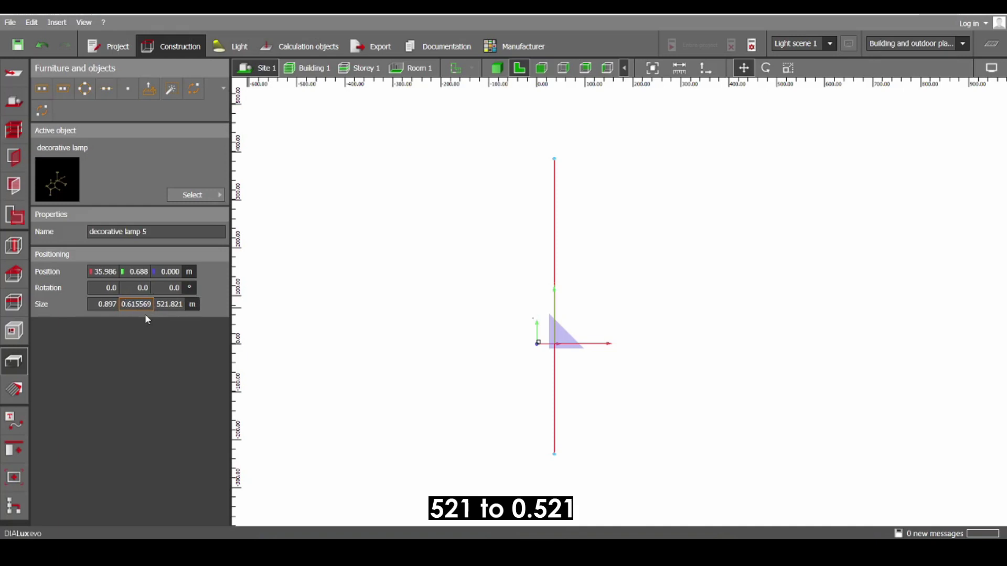
pyautogui.click(168, 304)
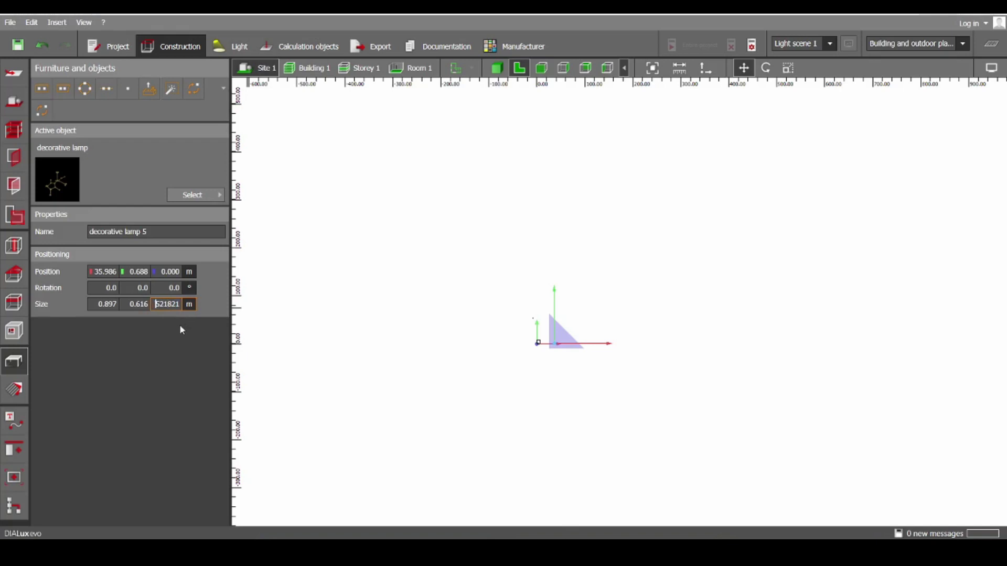
pyautogui.press('Return')
# Step: Move the decorative lamp in plan from outside the building into Room 1, at about X 1.944 m, Y 3.615 m
pyautogui.scroll(5, 575, 354)
pyautogui.scroll(3, 645, 327)
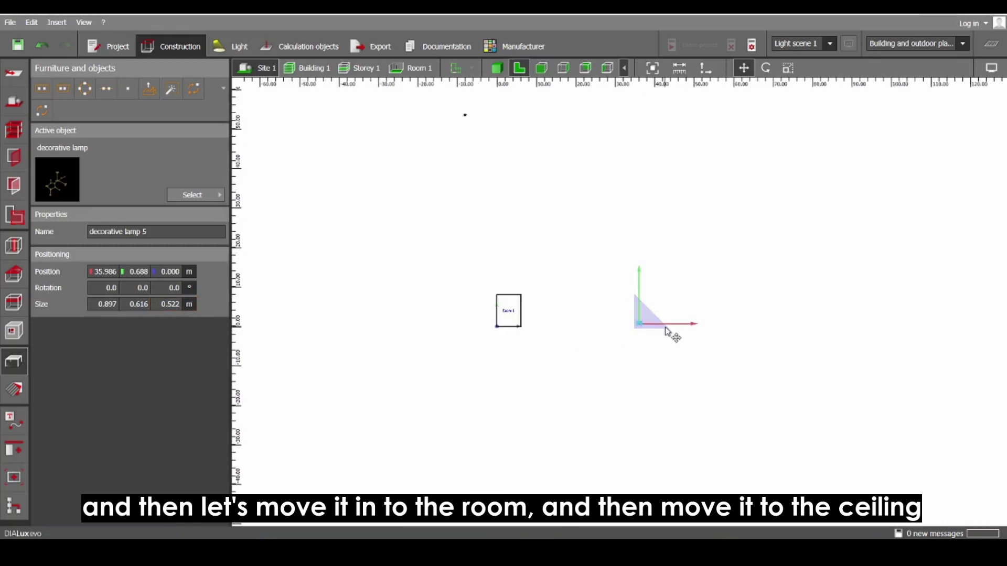
pyautogui.moveTo(644, 326); pyautogui.dragTo(439, 309)
# Step: Raise the decorative lamp to the ceiling at about X 2.982 m, Z 2.739 m in an elevation, and show Room 1 in 3D
pyautogui.click(585, 67)
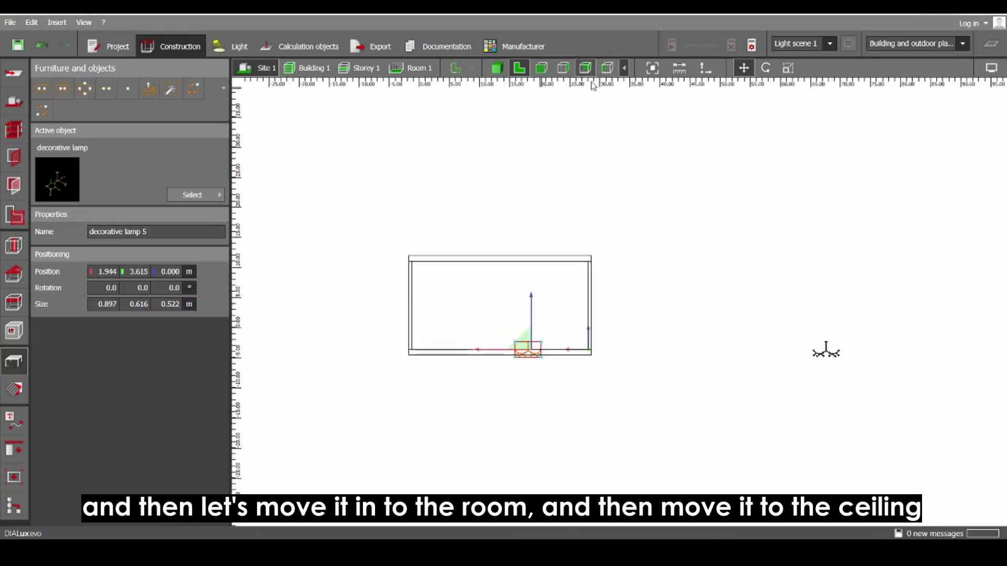
pyautogui.moveTo(441, 361); pyautogui.dragTo(601, 372, button='middle')
pyautogui.scroll(2, 602, 375)
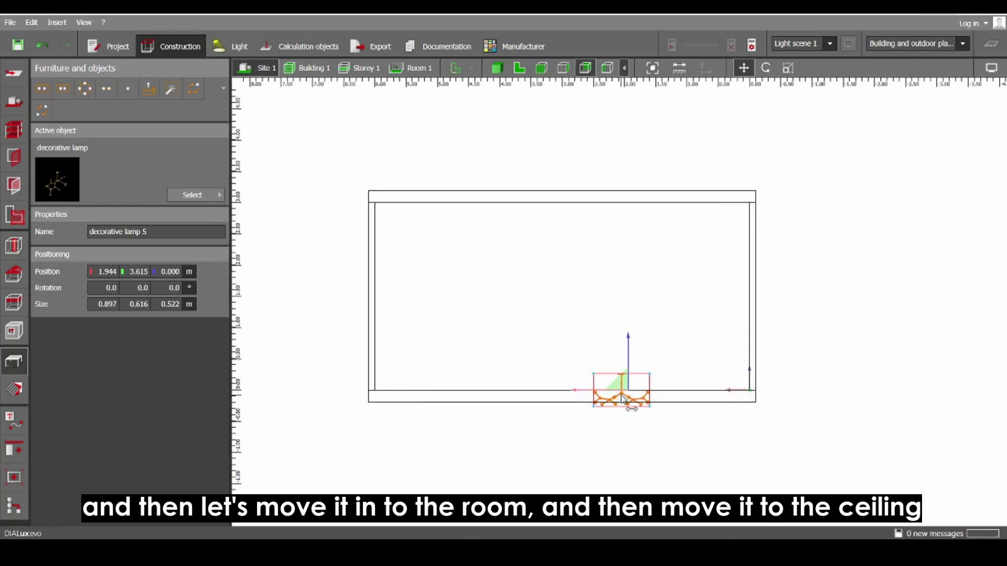
pyautogui.moveTo(620, 370); pyautogui.dragTo(562, 205)
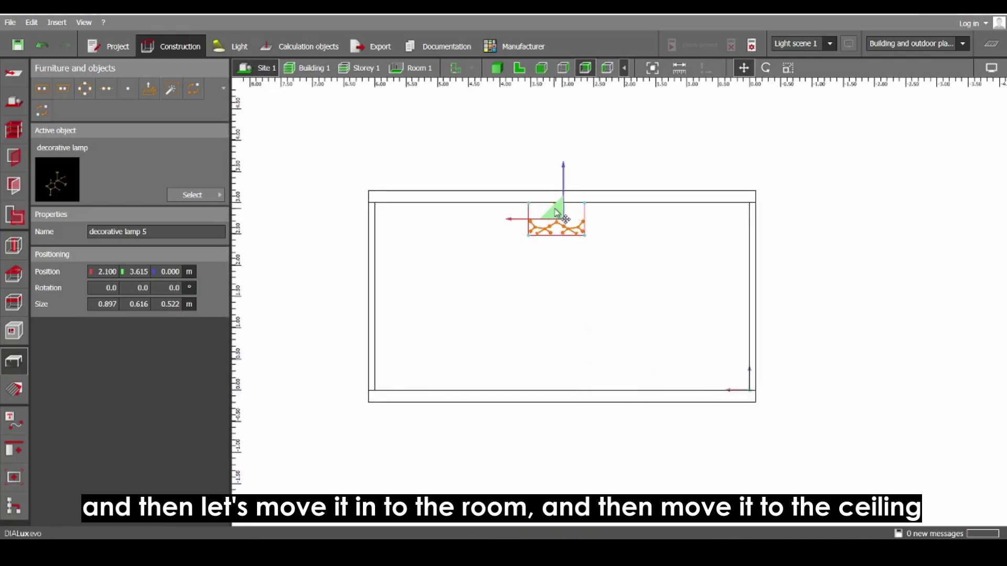
pyautogui.click(497, 69)
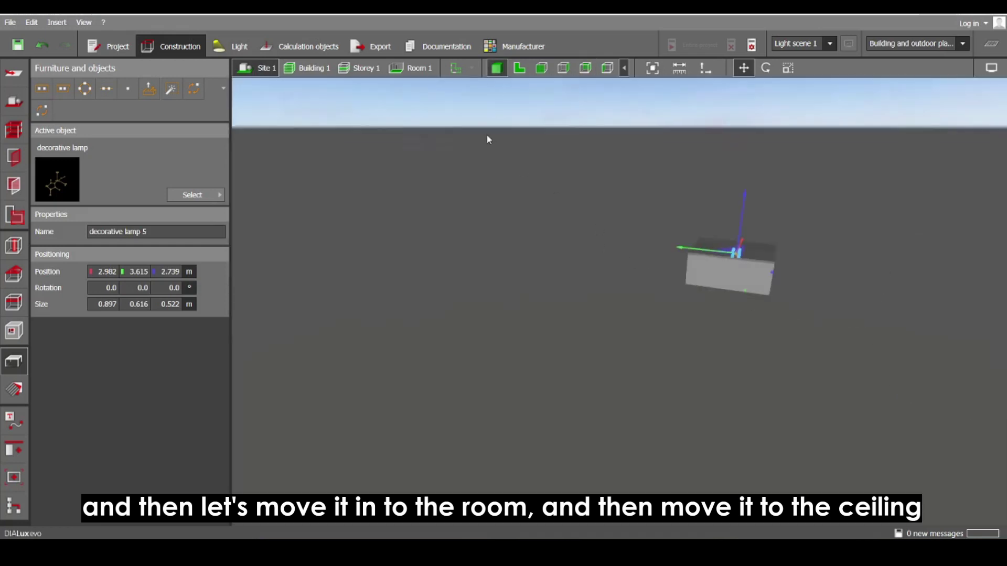
pyautogui.click(456, 69)
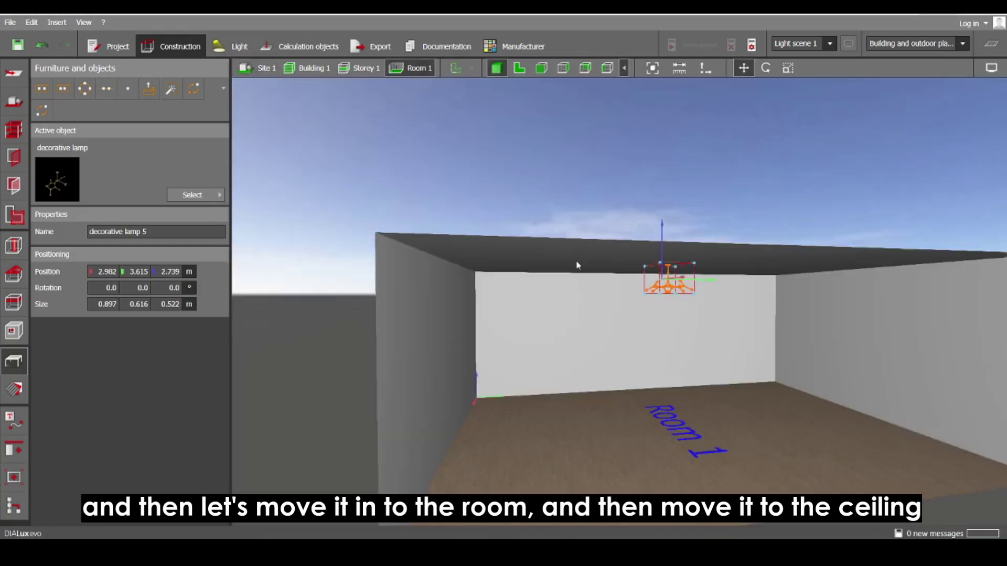
# Step: Scale the decorative lamp up proportionally to about 1.444 × 0.991 × 0.840 m
pyautogui.scroll(3, 624, 246)
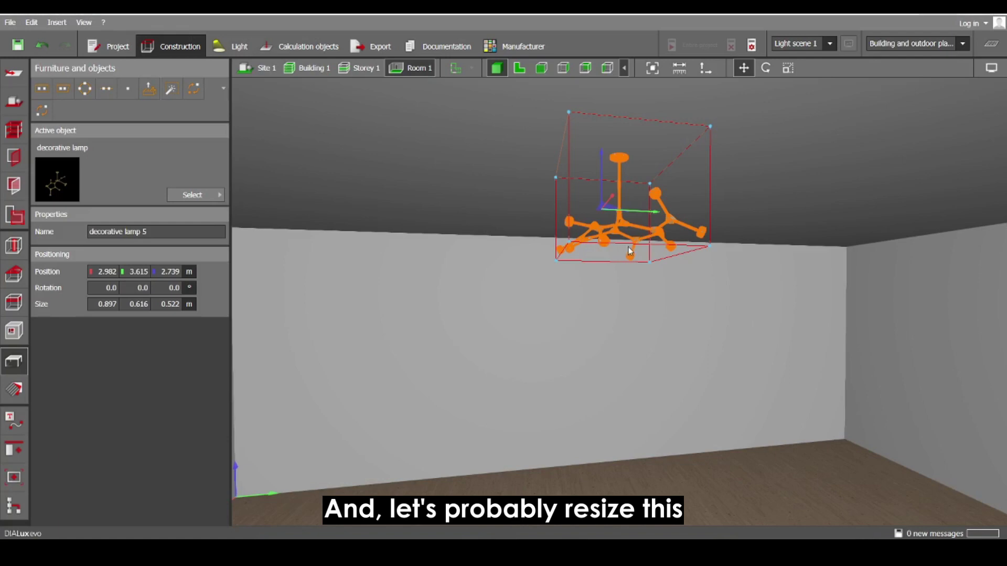
pyautogui.rightClick(633, 232)
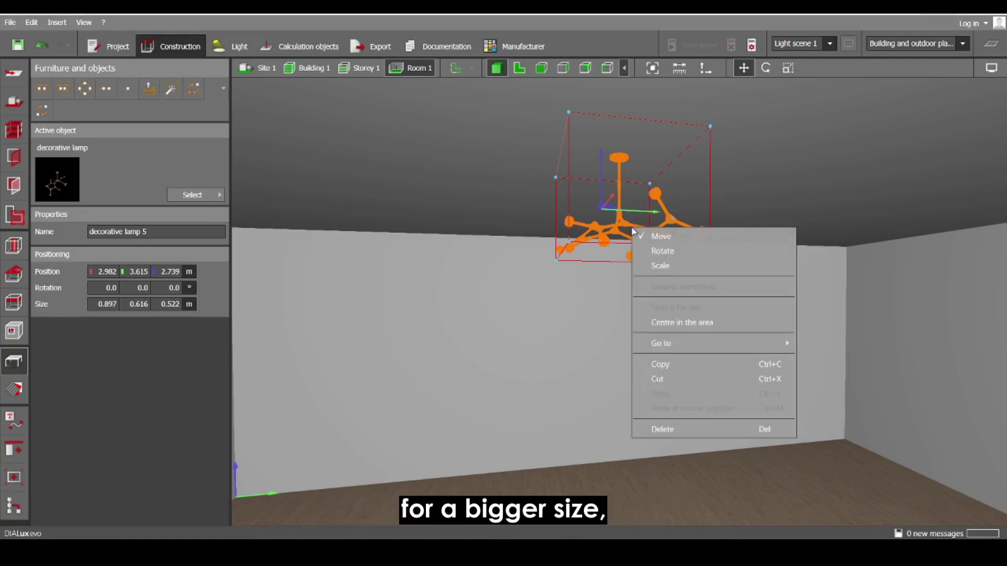
pyautogui.click(672, 266)
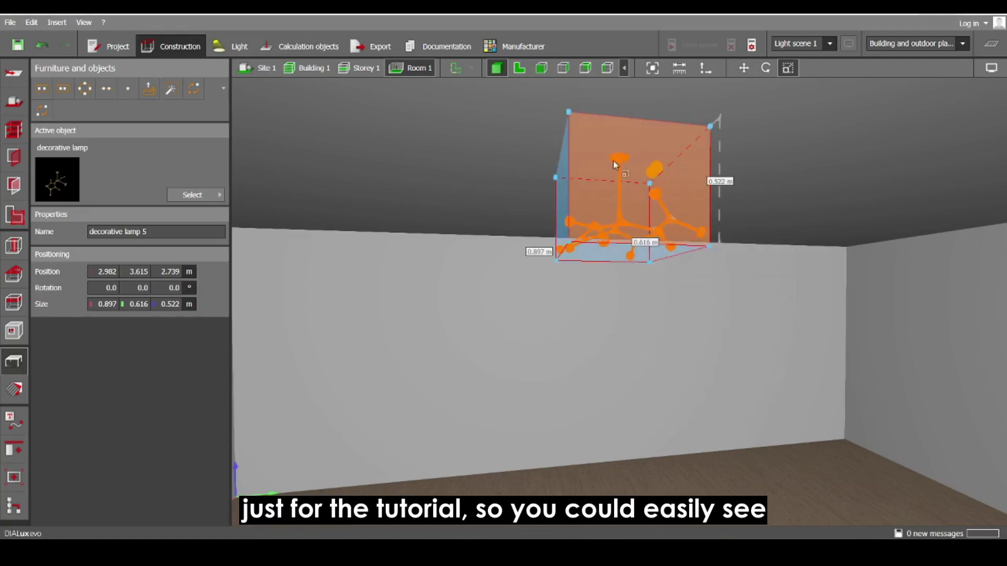
pyautogui.moveTo(662, 229); pyautogui.dragTo(662, 288, button='middle')
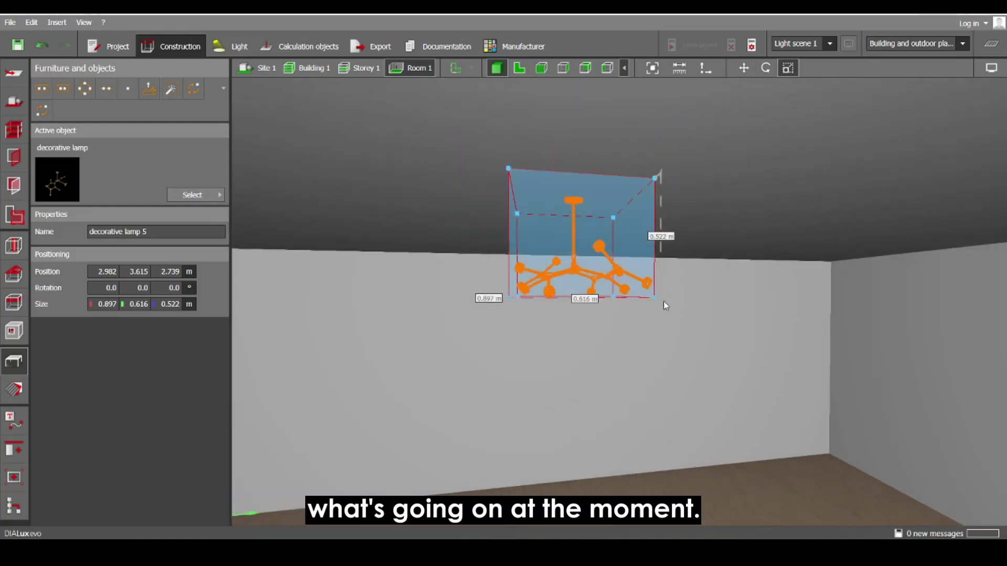
pyautogui.moveTo(660, 300); pyautogui.dragTo(803, 418)
pyautogui.scroll(-3, 624, 287)
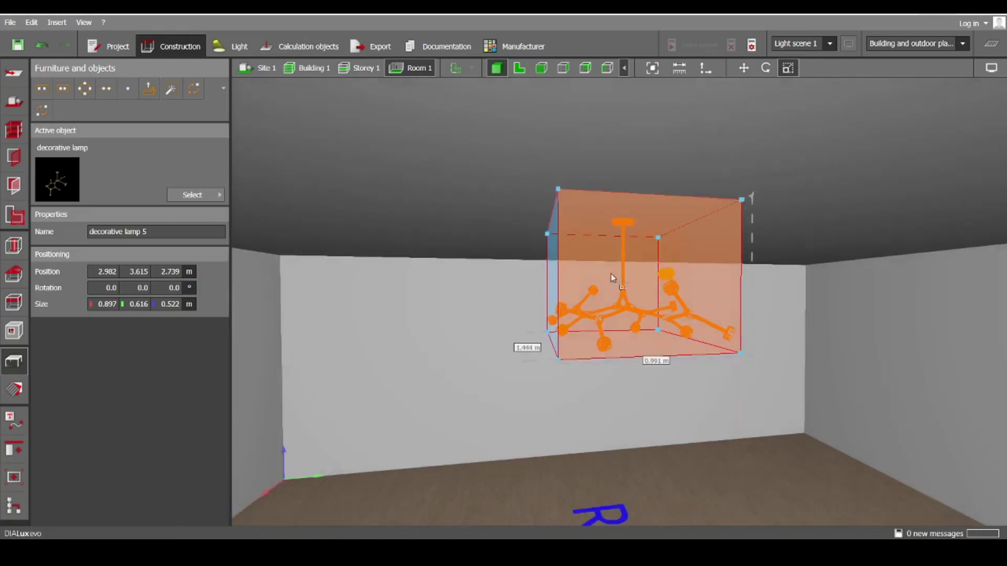
# Step: Enlarge the decorative lamp further from its lower corner and check it in the room
pyautogui.moveTo(478, 234); pyautogui.dragTo(580, 261, button='right')
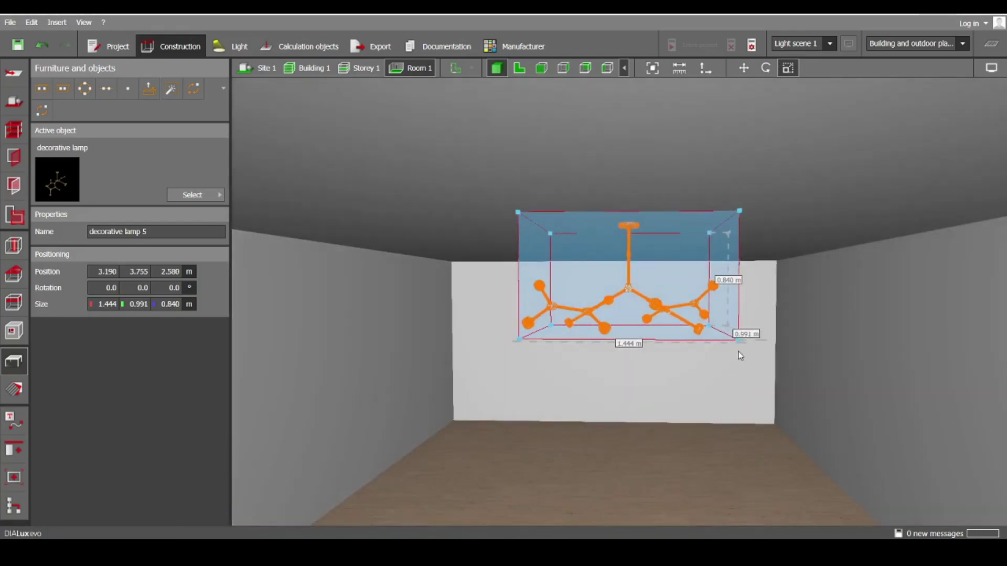
pyautogui.moveTo(742, 348); pyautogui.dragTo(793, 386)
pyautogui.scroll(-3, 649, 321)
pyautogui.scroll(3, 647, 310)
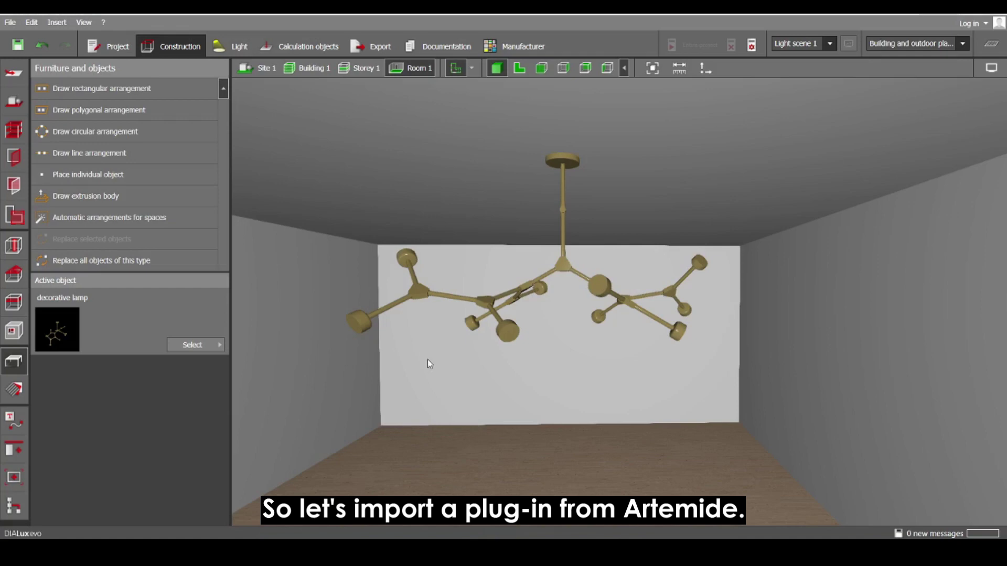
# Step: Open the Artemide luminaire catalogue for the lighting and browse its families for a globe-shaped lamp
pyautogui.click(236, 47)
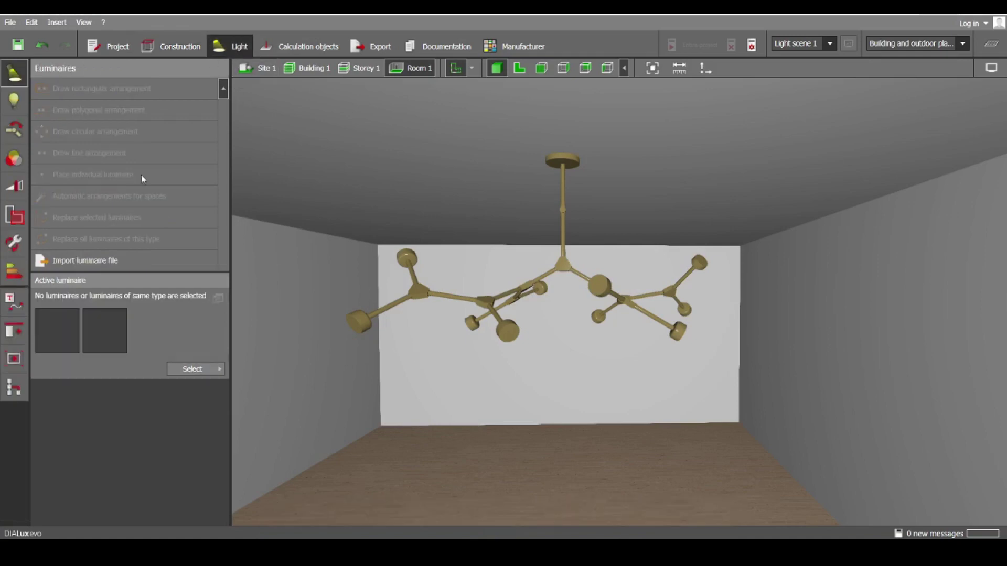
pyautogui.click(212, 373)
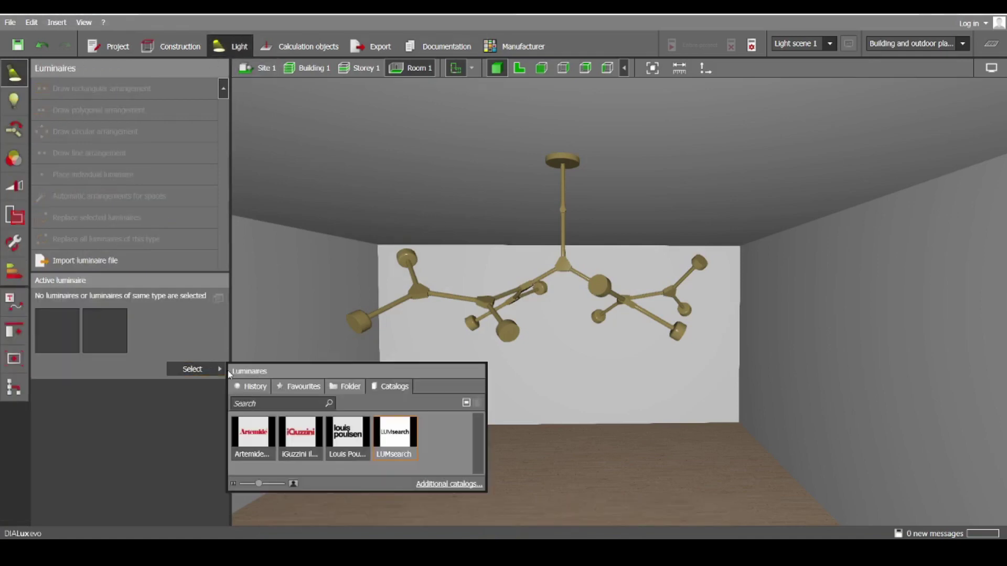
pyautogui.click(265, 434)
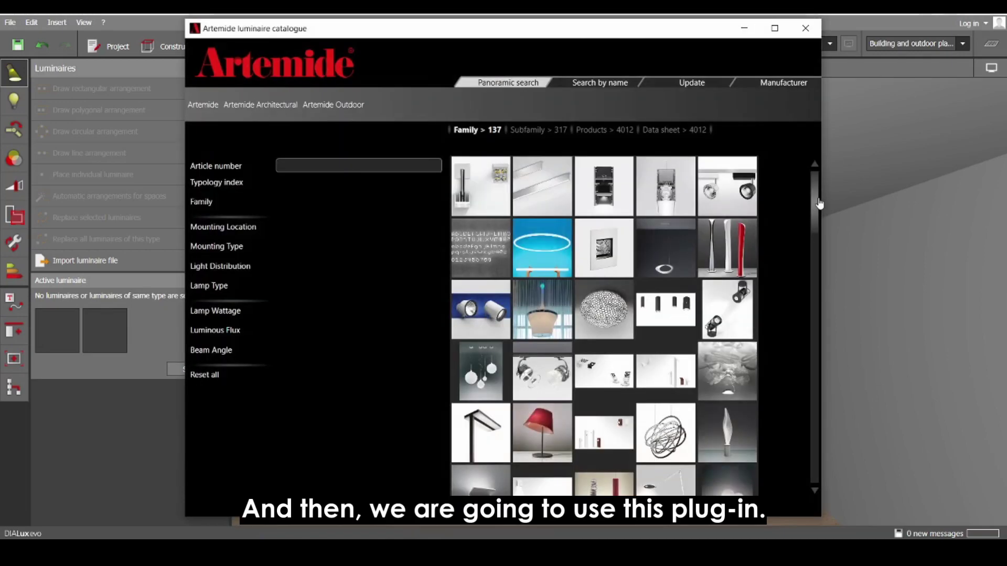
pyautogui.moveTo(817, 198)
pyautogui.mouseDown()
pyautogui.moveTo(818, 217)
pyautogui.moveTo(820, 209)
pyautogui.mouseUp()
pyautogui.scroll(1, 822, 214)
pyautogui.scroll(-1, 820, 206)
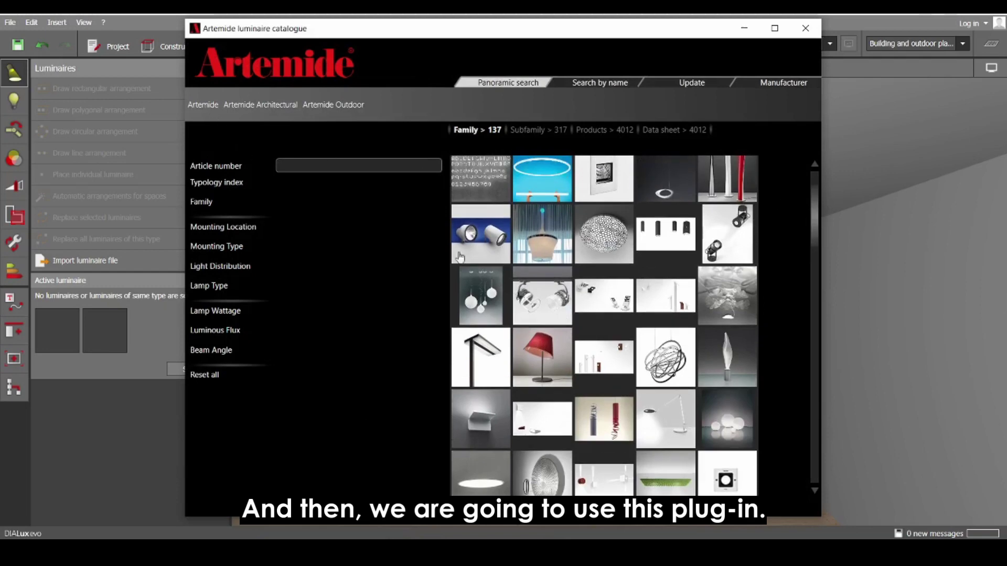
# Step: Add the DIOSCURI TAVOLO 14 luminaire from the Dioscuri family to the project and close the catalogue
pyautogui.click(717, 426)
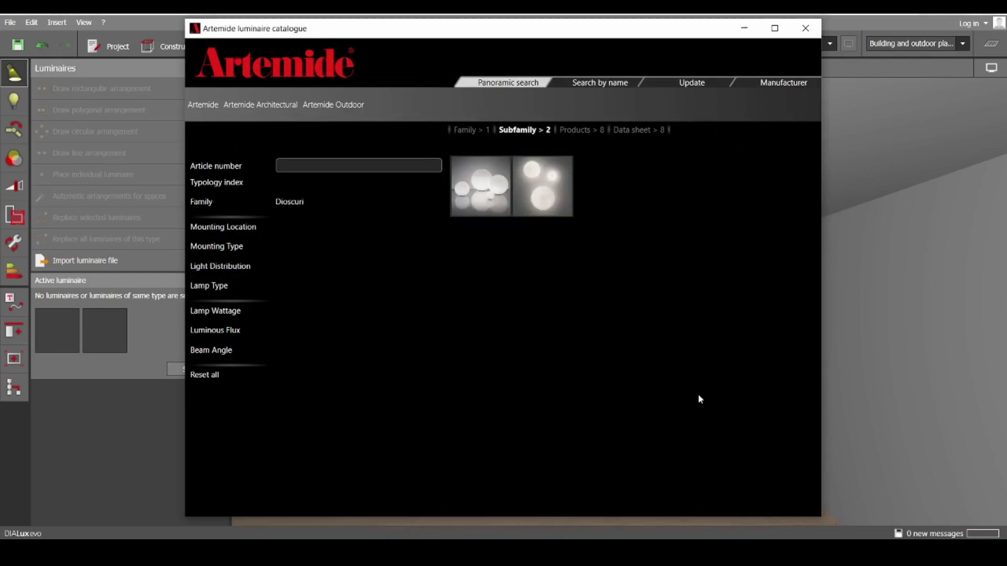
pyautogui.click(485, 190)
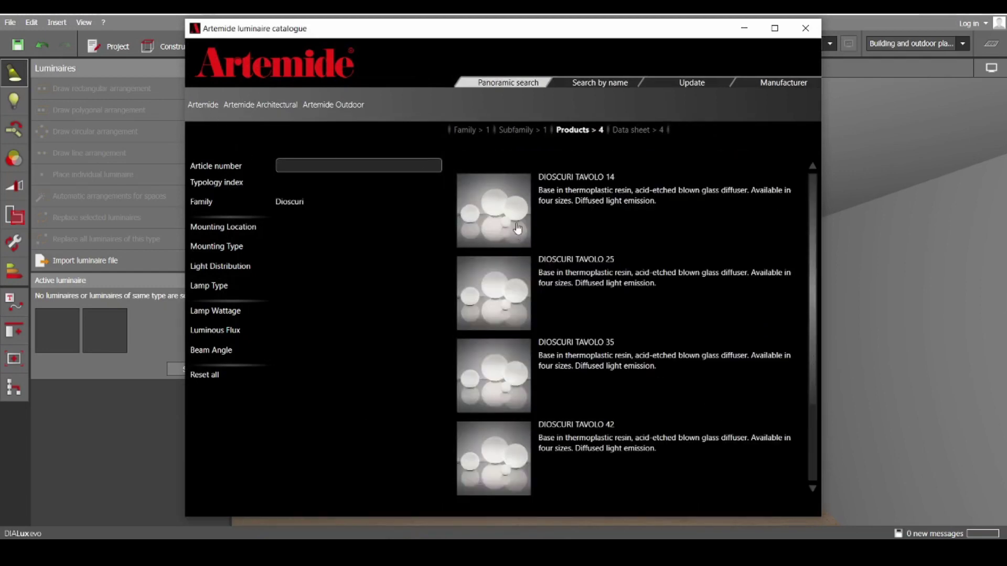
pyautogui.click(505, 207)
pyautogui.click(542, 199)
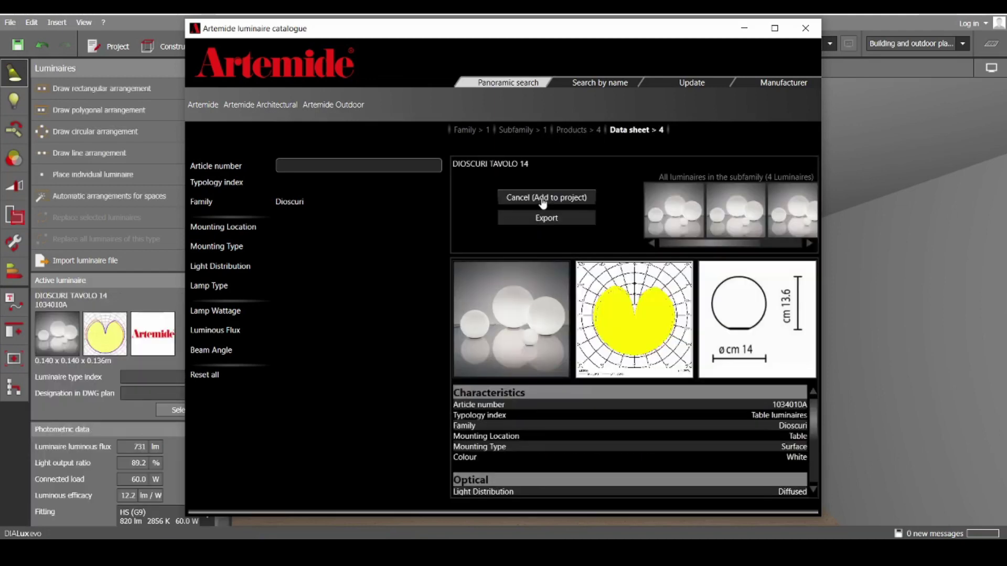
pyautogui.click(805, 28)
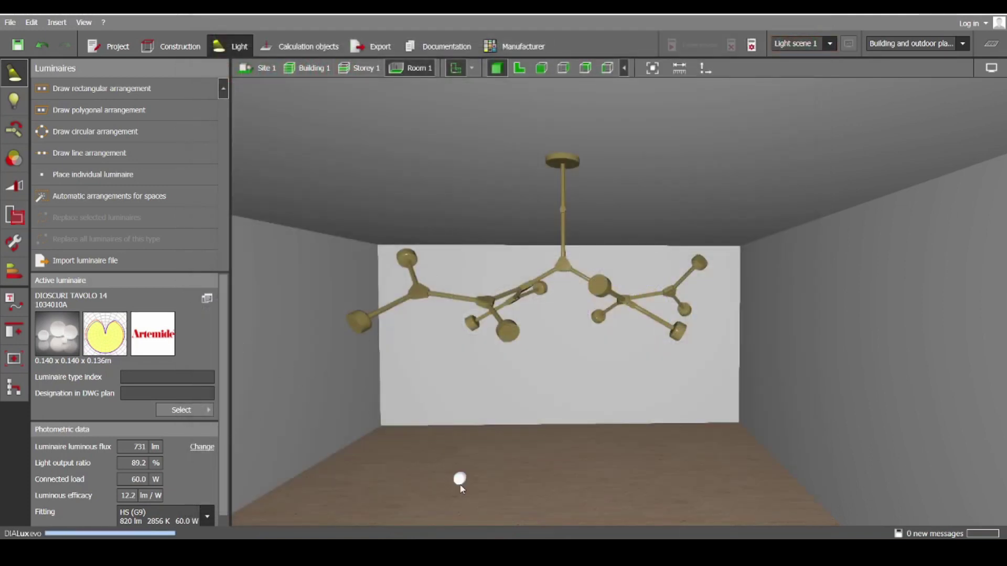
# Step: Place one DIOSCURI TAVOLO 14 luminaire on the room floor at about X 2.060 m, Y 5.999 m
pyautogui.click(454, 482)
pyautogui.scroll(3, 493, 441)
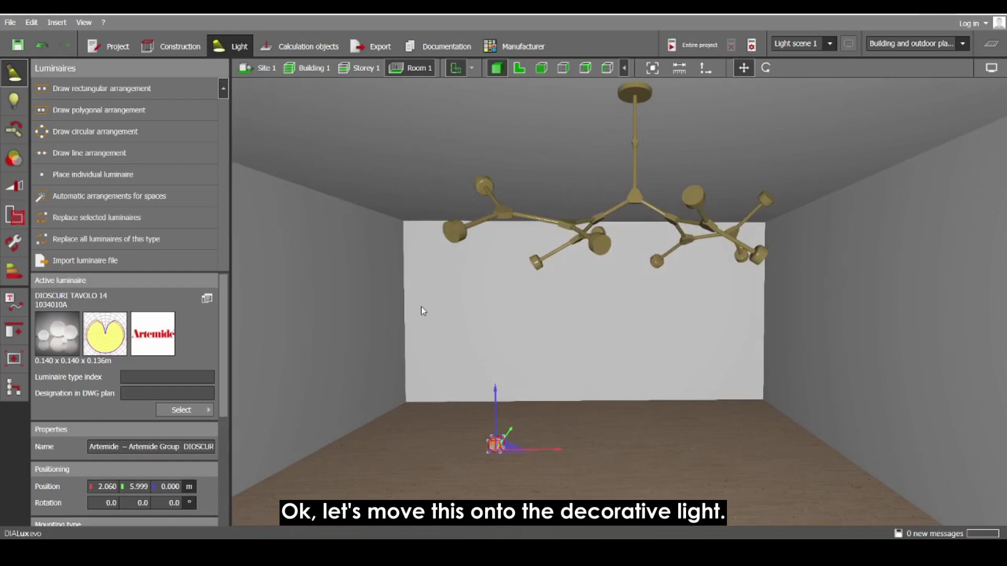
pyautogui.moveTo(421, 306); pyautogui.dragTo(493, 342, button='right')
pyautogui.scroll(-3, 496, 344)
pyautogui.moveTo(498, 345); pyautogui.dragTo(595, 308, button='middle')
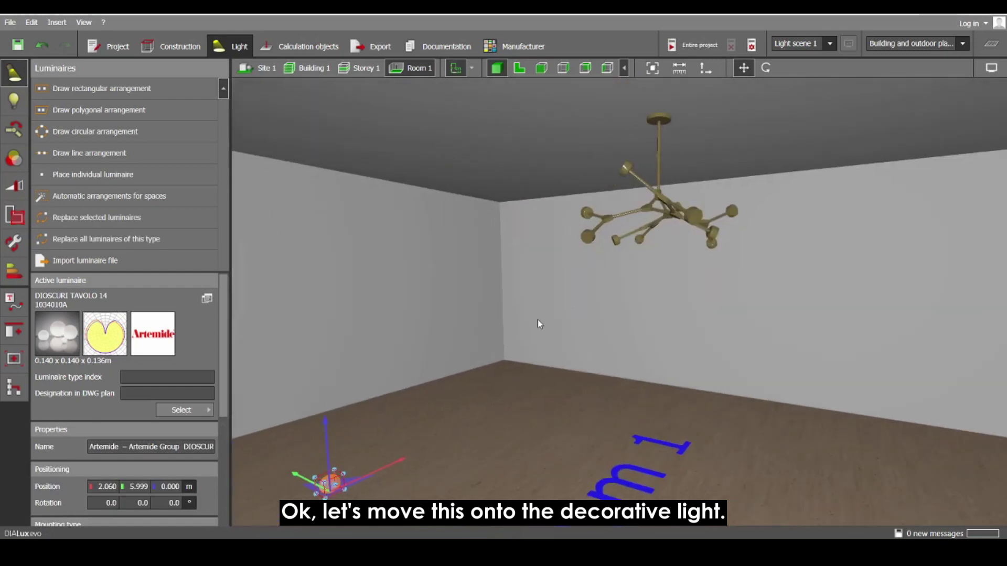
pyautogui.moveTo(541, 324); pyautogui.dragTo(521, 335, button='right')
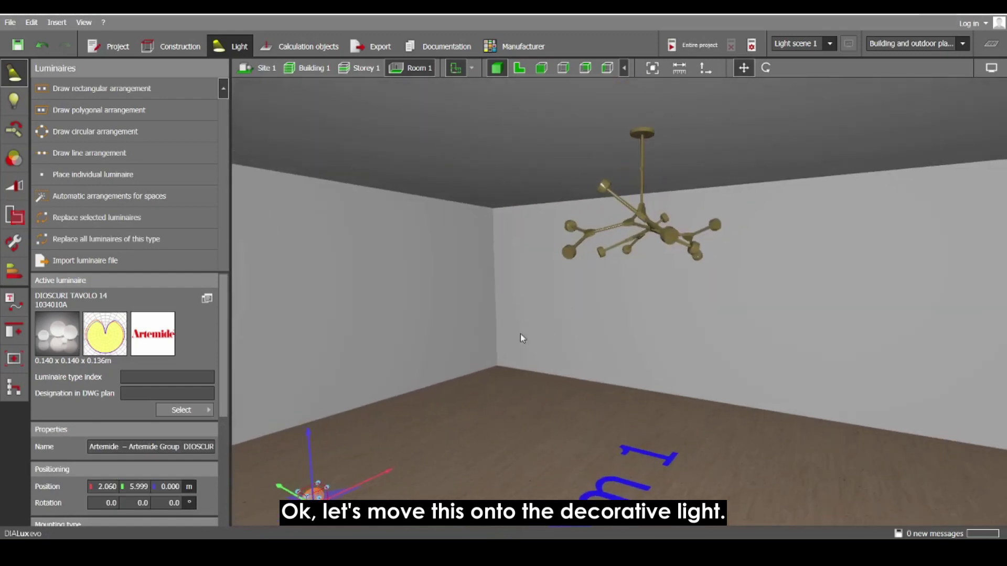
# Step: Move the DIOSCURI TAVOLO 14 luminaire to a chandelier branch end at about X 4.402 m, Y 4.305 m, Z 2.155 m
pyautogui.click(524, 74)
pyautogui.moveTo(451, 203); pyautogui.dragTo(704, 384)
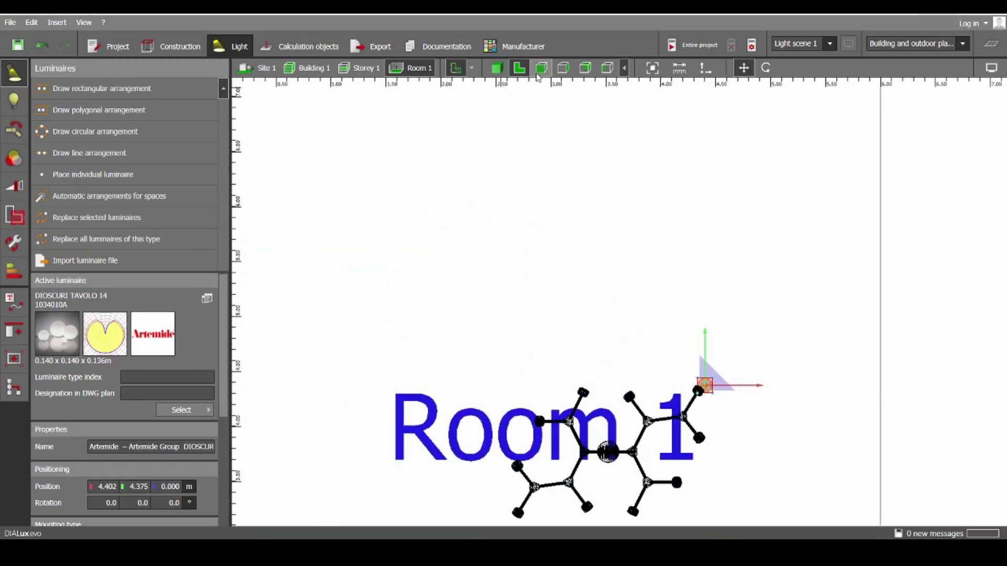
pyautogui.click(497, 68)
pyautogui.moveTo(568, 234); pyautogui.dragTo(545, 198, button='right')
pyautogui.click(563, 69)
pyautogui.moveTo(574, 352); pyautogui.dragTo(567, 177)
pyautogui.scroll(4, 557, 147)
pyautogui.click(497, 69)
pyautogui.scroll(4, 546, 175)
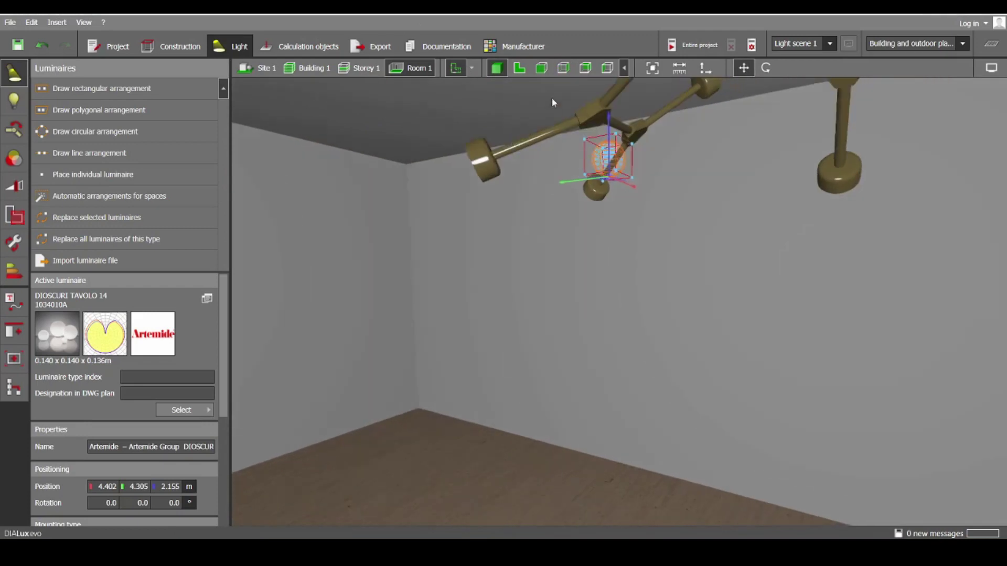
# Step: Fine-position the globe against the branch's socket at about X 4.367 m, Y 4.357 m, Z 2.031 m
pyautogui.click(562, 68)
pyautogui.moveTo(593, 308); pyautogui.dragTo(593, 309)
pyautogui.click(497, 68)
pyautogui.moveTo(518, 192); pyautogui.dragTo(659, 226, button='right')
pyautogui.click(519, 68)
pyautogui.scroll(4, 755, 448)
pyautogui.moveTo(613, 299); pyautogui.dragTo(604, 285)
pyautogui.press('F2')
pyautogui.moveTo(614, 287); pyautogui.dragTo(841, 431, button='middle')
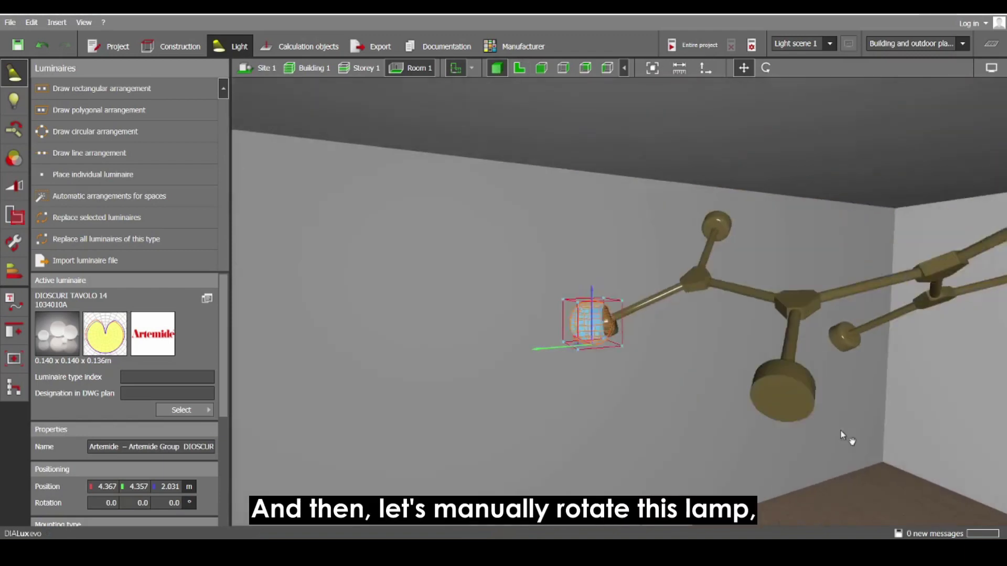
pyautogui.scroll(3, 784, 372)
pyautogui.moveTo(592, 289); pyautogui.dragTo(653, 290, button='middle')
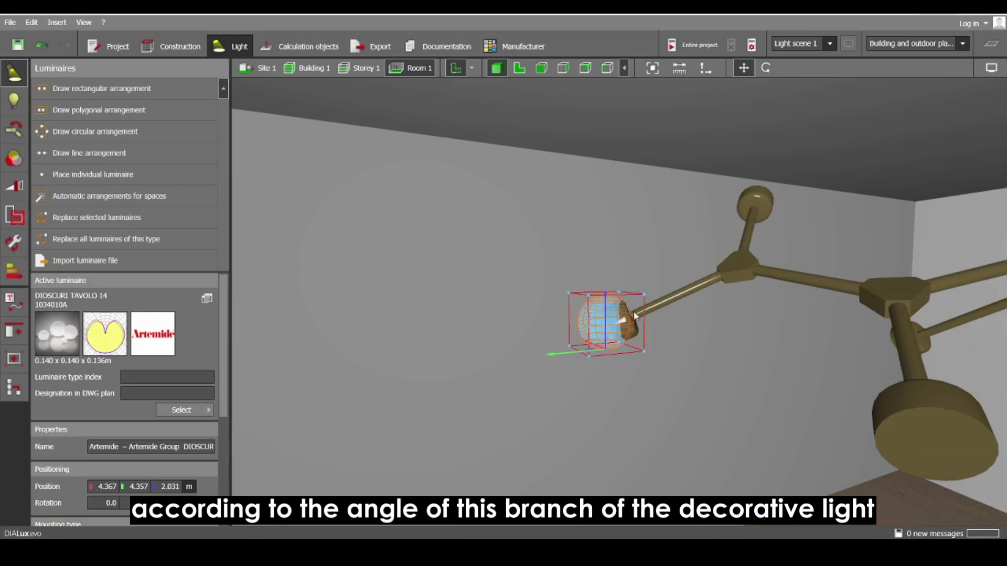
pyautogui.moveTo(634, 311); pyautogui.dragTo(695, 235, button='middle')
# Step: Rotate the globe to follow the angle of its chandelier branch, to about -14.6°, 111.3°, 65.1°
pyautogui.rightClick(660, 294)
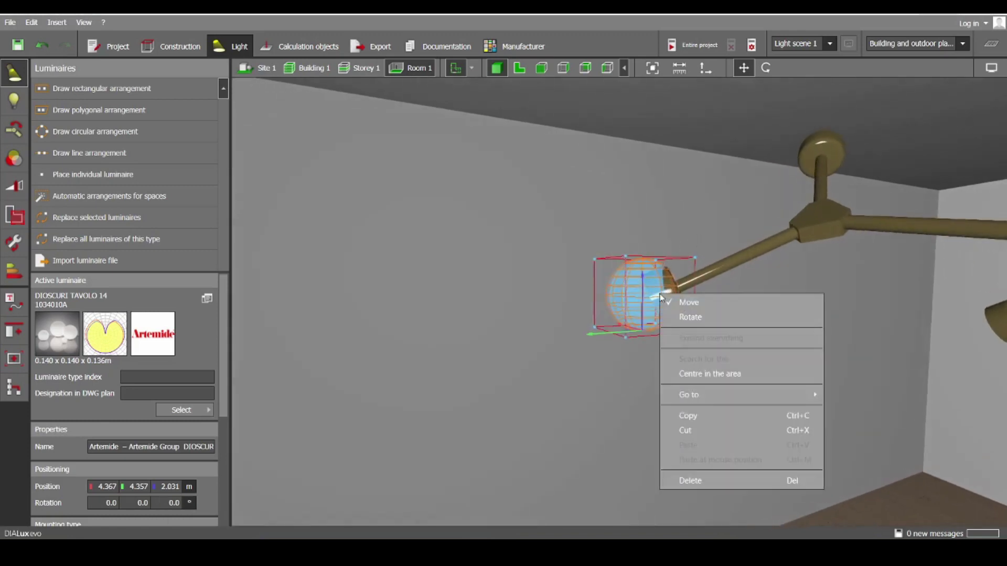
pyautogui.click(690, 318)
pyautogui.moveTo(596, 344); pyautogui.dragTo(710, 278, button='middle')
pyautogui.moveTo(746, 206); pyautogui.dragTo(684, 246)
pyautogui.moveTo(684, 246); pyautogui.dragTo(627, 278, button='right')
pyautogui.moveTo(517, 277); pyautogui.dragTo(543, 283)
pyautogui.moveTo(543, 283); pyautogui.dragTo(641, 385, button='right')
pyautogui.moveTo(641, 385); pyautogui.dragTo(629, 366)
pyautogui.rightClick(629, 384)
pyautogui.click(688, 193)
# Step: Move the rotated globe onto the branch's socket at about X 4.354 m, Y 4.337 m, Z 2.090 m
pyautogui.moveTo(628, 366); pyautogui.dragTo(710, 289, button='right')
pyautogui.scroll(2, 734, 284)
pyautogui.moveTo(752, 294); pyautogui.dragTo(758, 256)
pyautogui.click(519, 68)
pyautogui.moveTo(611, 270); pyautogui.dragTo(605, 276)
pyautogui.click(497, 68)
pyautogui.moveTo(603, 125); pyautogui.dragTo(633, 173, button='right')
pyautogui.click(563, 68)
pyautogui.moveTo(575, 284); pyautogui.dragTo(581, 284)
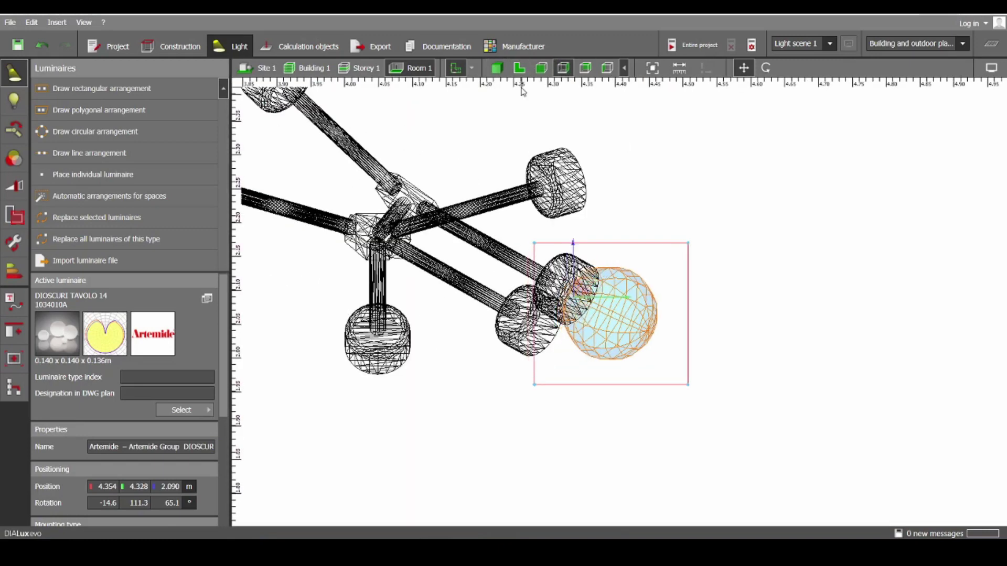
pyautogui.click(497, 68)
pyautogui.moveTo(659, 228); pyautogui.dragTo(848, 302, button='middle')
# Step: Refine the globe's Y rotation to about 117.3° so it lines up with the branch
pyautogui.rightClick(835, 370)
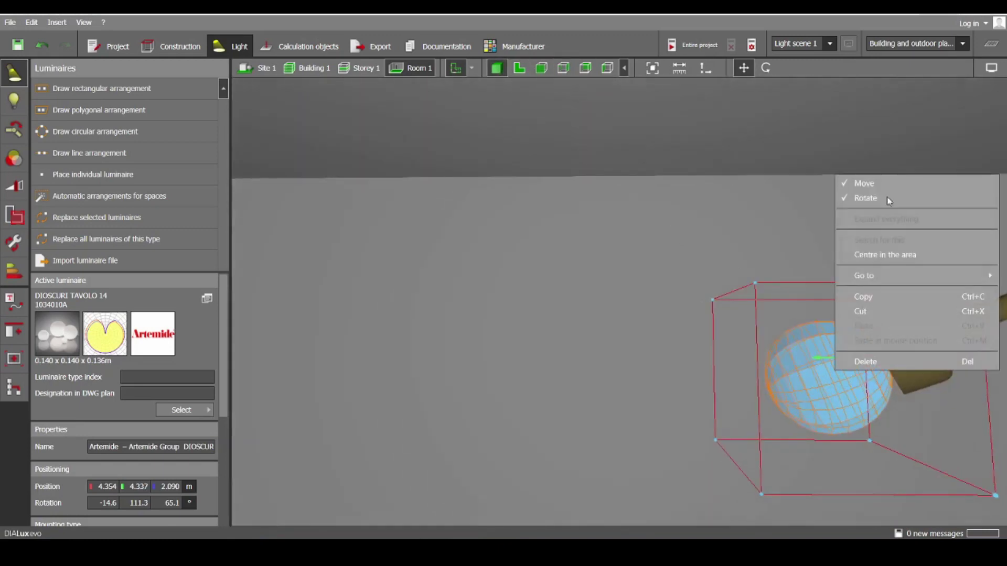
pyautogui.click(890, 198)
pyautogui.moveTo(815, 396); pyautogui.dragTo(768, 351, button='middle')
pyautogui.moveTo(773, 336); pyautogui.dragTo(772, 346)
pyautogui.moveTo(619, 267); pyautogui.dragTo(782, 341, button='middle')
pyautogui.scroll(-3, 650, 301)
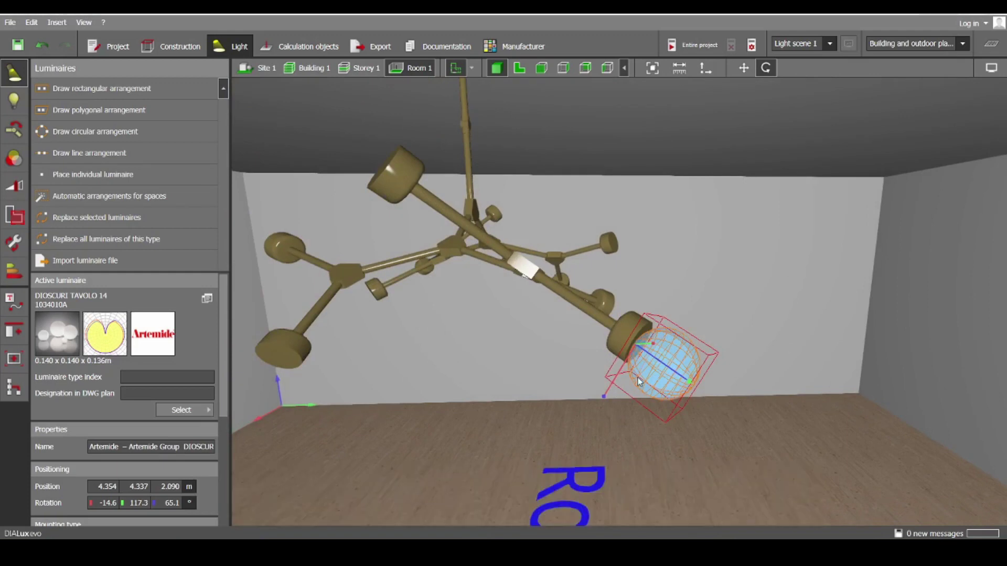
# Step: Copy the globe to the neighbouring branch end at about Y 3.873 m and raise it to about Z 2.456 m
pyautogui.rightClick(652, 385)
pyautogui.click(710, 306)
pyautogui.click(519, 68)
pyautogui.moveTo(614, 286); pyautogui.dragTo(614, 441)
pyautogui.click(585, 68)
pyautogui.moveTo(613, 318); pyautogui.dragTo(613, 212)
# Step: Rotate the second globe towards its branch direction, to about -16.8°, 63.9°, -58.3°
pyautogui.click(497, 68)
pyautogui.click(519, 68)
pyautogui.moveTo(681, 315); pyautogui.dragTo(730, 144, button='middle')
pyautogui.scroll(2, 730, 144)
pyautogui.rightClick(652, 272)
pyautogui.click(721, 301)
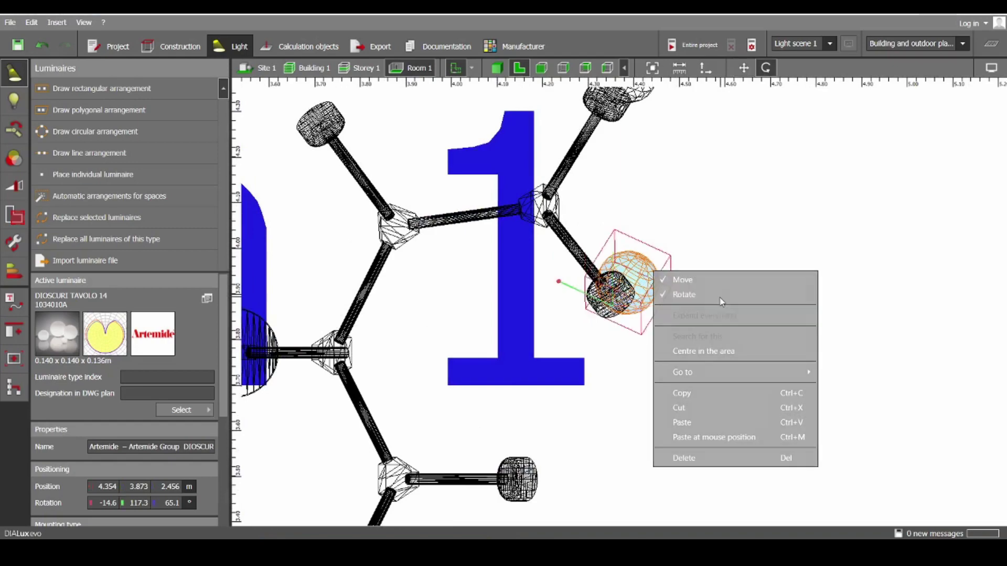
pyautogui.moveTo(558, 281); pyautogui.dragTo(662, 277)
pyautogui.click(498, 68)
pyautogui.scroll(3, 569, 322)
# Step: Move the second globe closer to its socket, to about X 4.359 m, Z 2.414 m
pyautogui.rightClick(511, 278)
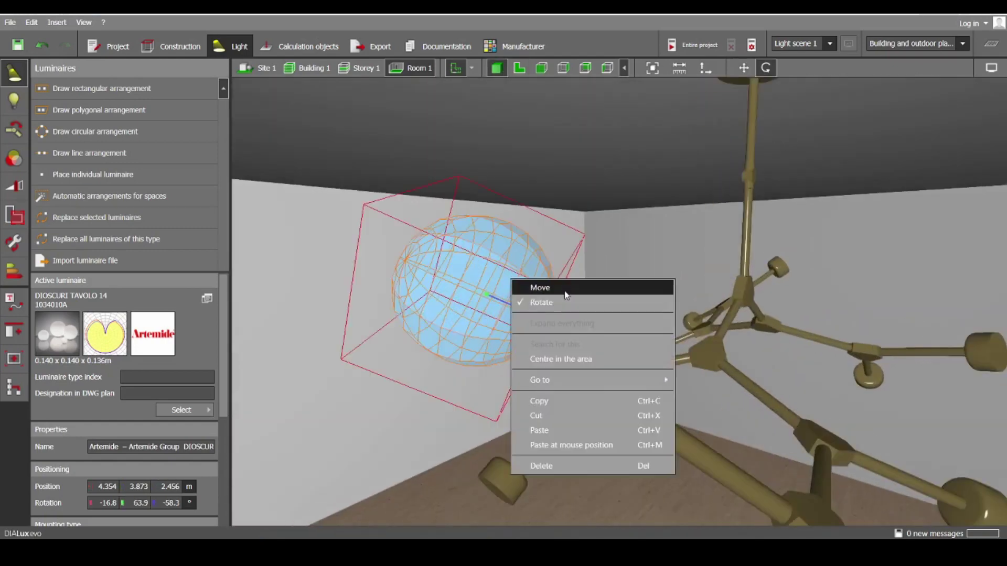
pyautogui.click(565, 292)
pyautogui.moveTo(544, 272); pyautogui.dragTo(543, 319)
pyautogui.scroll(-2, 556, 263)
pyautogui.moveTo(568, 250); pyautogui.dragTo(568, 333, button='right')
# Step: Adjust the second globe's Y rotation to about 47.9° to match the branch's tilt
pyautogui.rightClick(569, 332)
pyautogui.click(624, 360)
pyautogui.moveTo(624, 361); pyautogui.dragTo(516, 240, button='right')
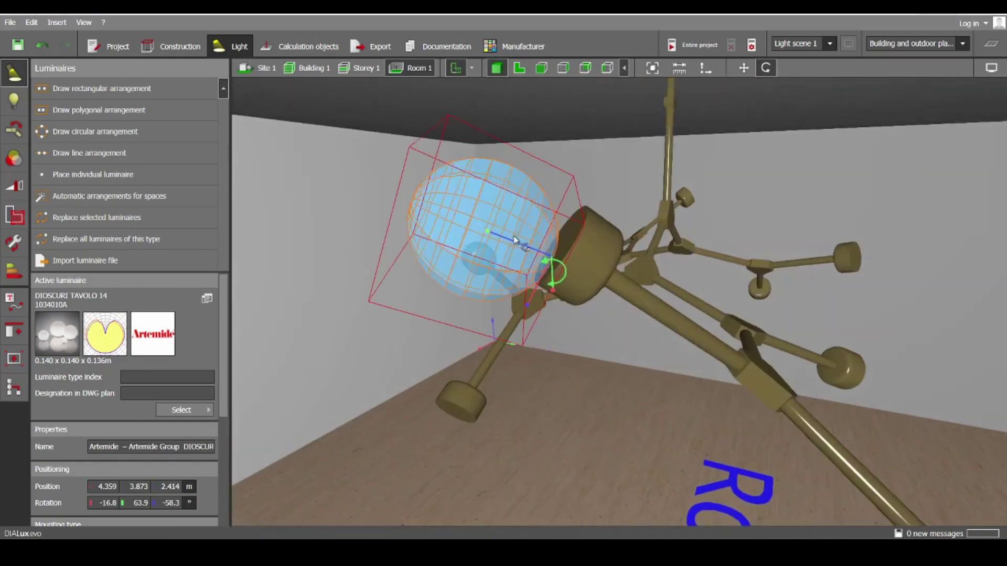
pyautogui.click(585, 68)
pyautogui.click(607, 67)
pyautogui.click(541, 68)
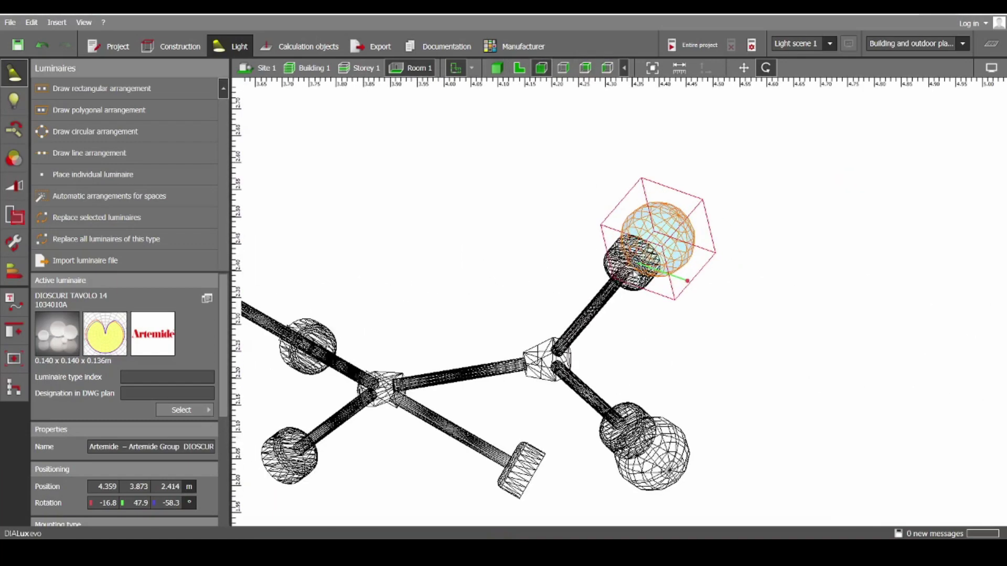
# Step: Raise the second globe to about Z 2.425 m so it sits on its socket
pyautogui.rightClick(661, 244)
pyautogui.click(715, 257)
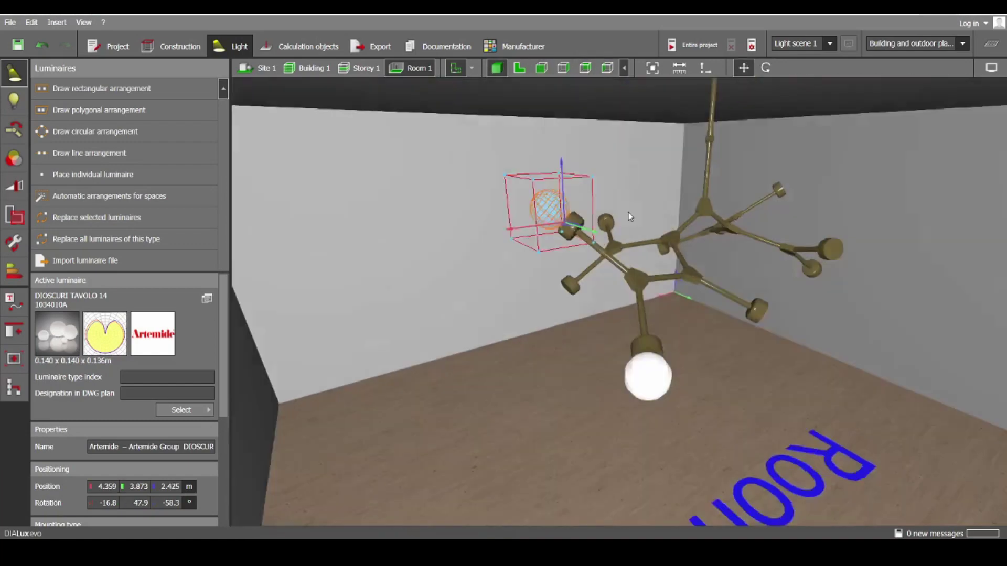
pyautogui.moveTo(629, 216); pyautogui.dragTo(755, 237, button='middle')
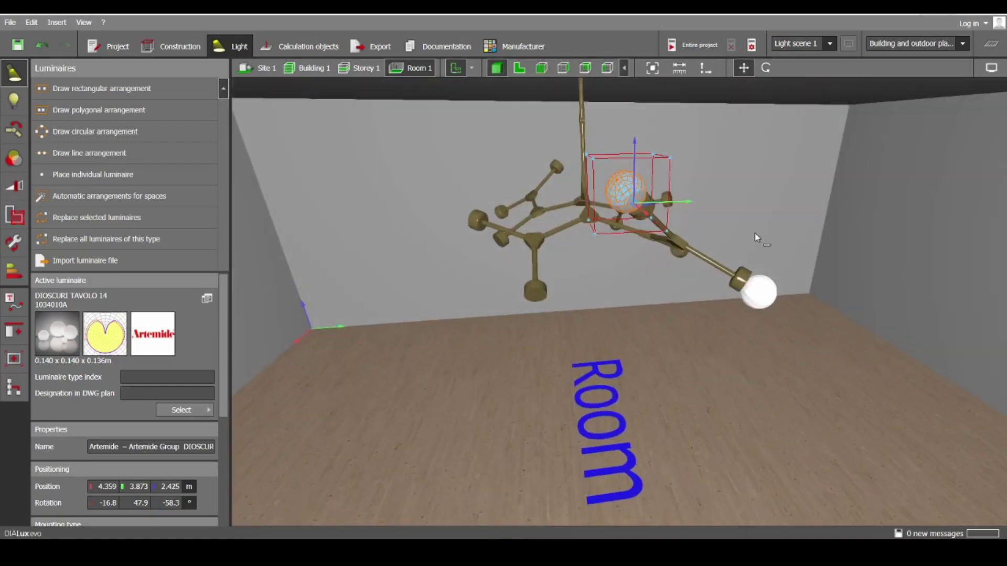
# Step: Copy the globe to the next chandelier branch at about X 4.214 m, Y 3.493 m
pyautogui.click(519, 67)
pyautogui.keyDown('ctrl'); pyautogui.moveTo(629, 280); pyautogui.dragTo(589, 451); pyautogui.keyUp('ctrl')
pyautogui.moveTo(588, 451); pyautogui.dragTo(656, 235, button='middle')
# Step: Rotate the third globe in plan to face its horizontal branch, to about -40.1°, 68.2°, -17.9°
pyautogui.rightClick(656, 235)
pyautogui.click(682, 259)
pyautogui.moveTo(680, 196); pyautogui.dragTo(666, 246, button='middle')
pyautogui.scroll(1, 666, 247)
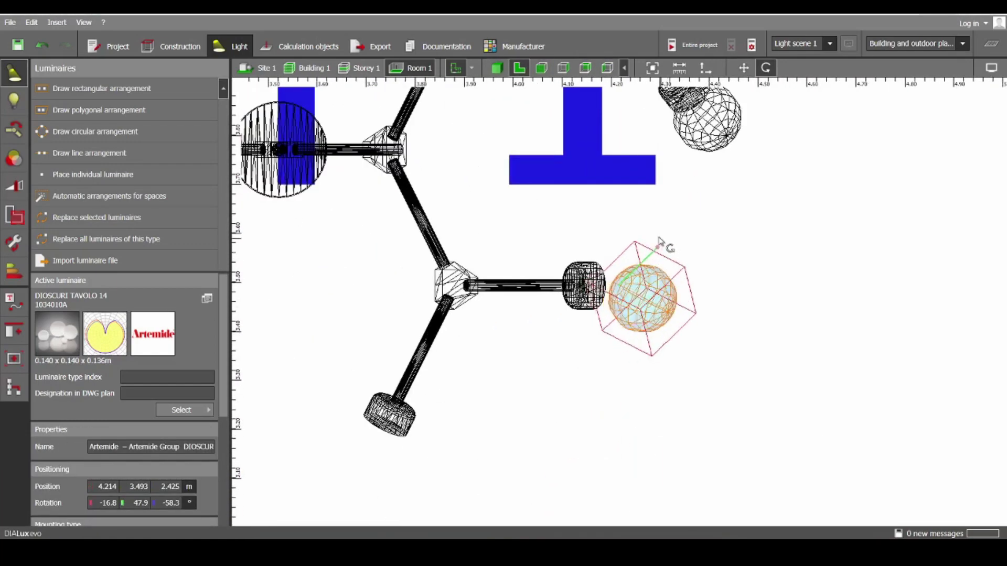
# Step: Move the third globe onto its socket at about X 4.16 m and lower it to about Z 2.007 m
pyautogui.rightClick(623, 288)
pyautogui.click(646, 297)
pyautogui.moveTo(614, 291); pyautogui.dragTo(589, 290)
pyautogui.click(584, 68)
pyautogui.moveTo(653, 204); pyautogui.dragTo(653, 387)
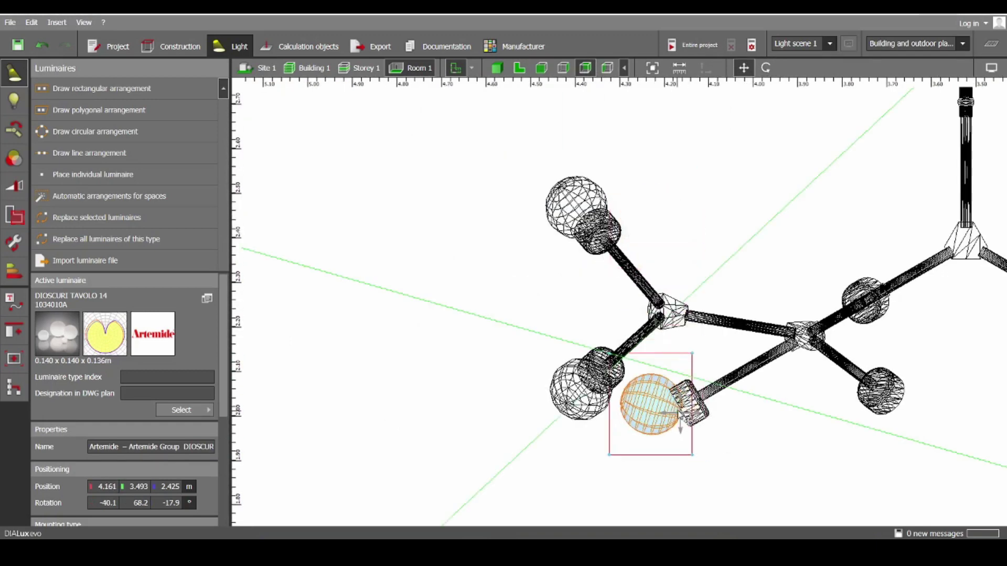
pyautogui.scroll(2, 653, 387)
# Step: Rotate the third globe along its downward-sloping branch, to about -22.1°, 130.6°, 21.8°
pyautogui.rightClick(712, 257)
pyautogui.click(782, 286)
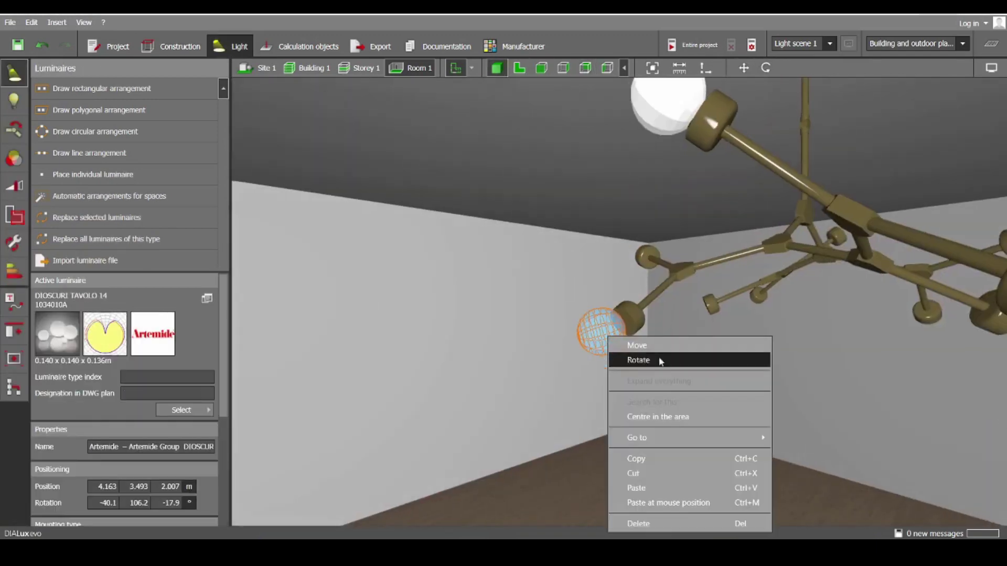
pyautogui.click(660, 361)
pyautogui.moveTo(684, 351); pyautogui.dragTo(668, 367)
pyautogui.moveTo(669, 367); pyautogui.dragTo(701, 346, button='right')
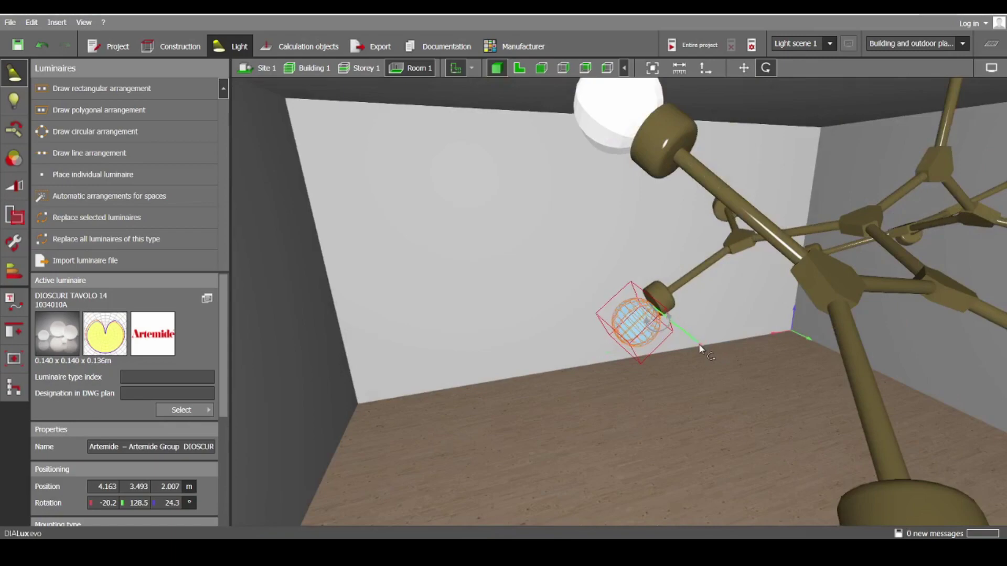
pyautogui.scroll(2, 700, 346)
pyautogui.moveTo(609, 330); pyautogui.dragTo(571, 338)
pyautogui.moveTo(627, 309); pyautogui.dragTo(659, 342, button='right')
pyautogui.moveTo(658, 343); pyautogui.dragTo(665, 338)
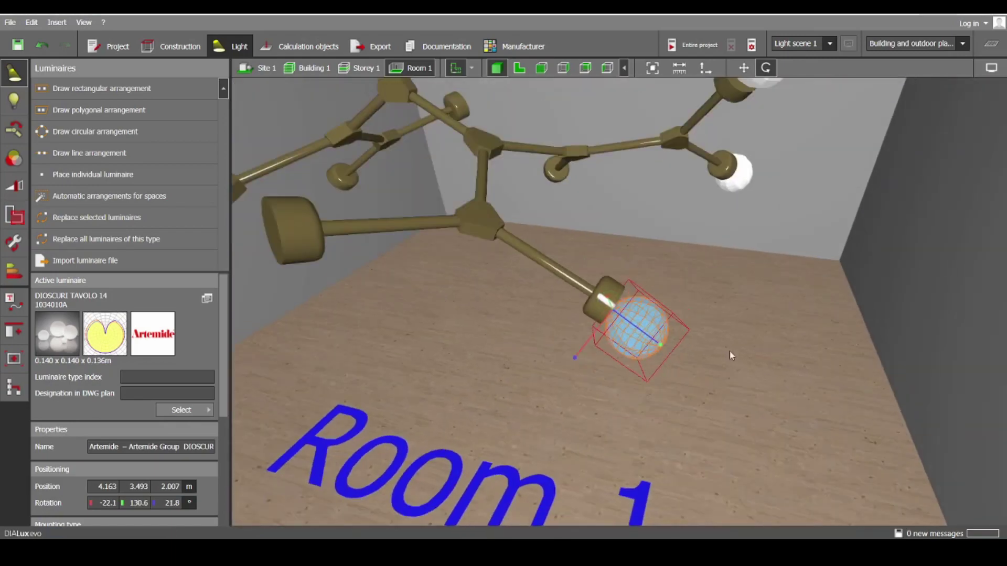
# Step: Undo the last change and rotate the third globe to about 110.6° around Y
pyautogui.moveTo(726, 351); pyautogui.dragTo(595, 72, button='right')
pyautogui.click(594, 69)
pyautogui.click(496, 68)
pyautogui.moveTo(603, 210); pyautogui.dragTo(587, 293, button='right')
pyautogui.hotkey('ctrl', 'z')
pyautogui.rightClick(602, 332)
pyautogui.click(629, 367)
pyautogui.moveTo(565, 342); pyautogui.dragTo(569, 330)
pyautogui.moveTo(587, 200); pyautogui.dragTo(633, 300, button='right')
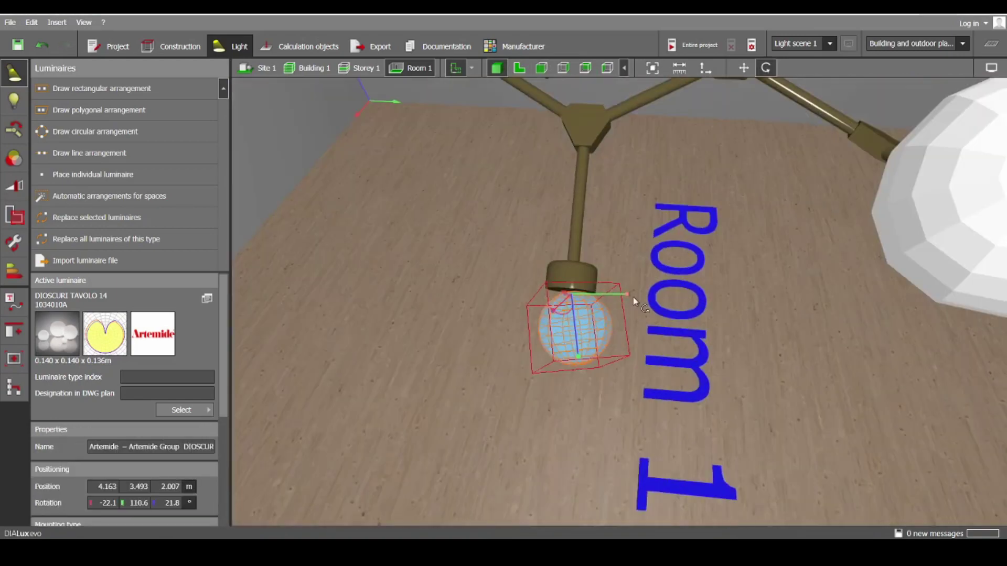
# Step: Copy the globe to the next free chandelier branch and raise it to that branch's height
pyautogui.moveTo(633, 300); pyautogui.dragTo(627, 314)
pyautogui.scroll(-3, 701, 243)
pyautogui.click(519, 67)
pyautogui.click(559, 305)
pyautogui.click(545, 69)
pyautogui.moveTo(534, 358); pyautogui.dragTo(533, 347)
pyautogui.click(498, 68)
pyautogui.scroll(3, 634, 206)
pyautogui.moveTo(635, 206); pyautogui.dragTo(646, 158, button='right')
pyautogui.click(606, 67)
pyautogui.click(584, 68)
pyautogui.click(541, 68)
pyautogui.moveTo(608, 283); pyautogui.dragTo(608, 174)
# Step: Rotate the fourth globe to follow its branch, to about 6.5°, 69.8°, -124.6°
pyautogui.click(497, 67)
pyautogui.moveTo(435, 171); pyautogui.dragTo(606, 291, button='right')
pyautogui.click(607, 288)
pyautogui.rightClick(608, 317)
pyautogui.click(610, 316)
pyautogui.moveTo(603, 283); pyautogui.dragTo(557, 283)
pyautogui.moveTo(557, 283); pyautogui.dragTo(546, 259, button='right')
pyautogui.moveTo(546, 260); pyautogui.dragTo(548, 271)
pyautogui.moveTo(549, 271); pyautogui.dragTo(688, 278, button='right')
# Step: Move the fourth globe onto its socket at about X 3.739 m, Y 3.207 m, Z 2.265 m
pyautogui.rightClick(634, 329)
pyautogui.click(669, 337)
pyautogui.click(519, 68)
pyautogui.scroll(5, 554, 298)
pyautogui.moveTo(554, 299); pyautogui.dragTo(565, 291)
pyautogui.click(496, 68)
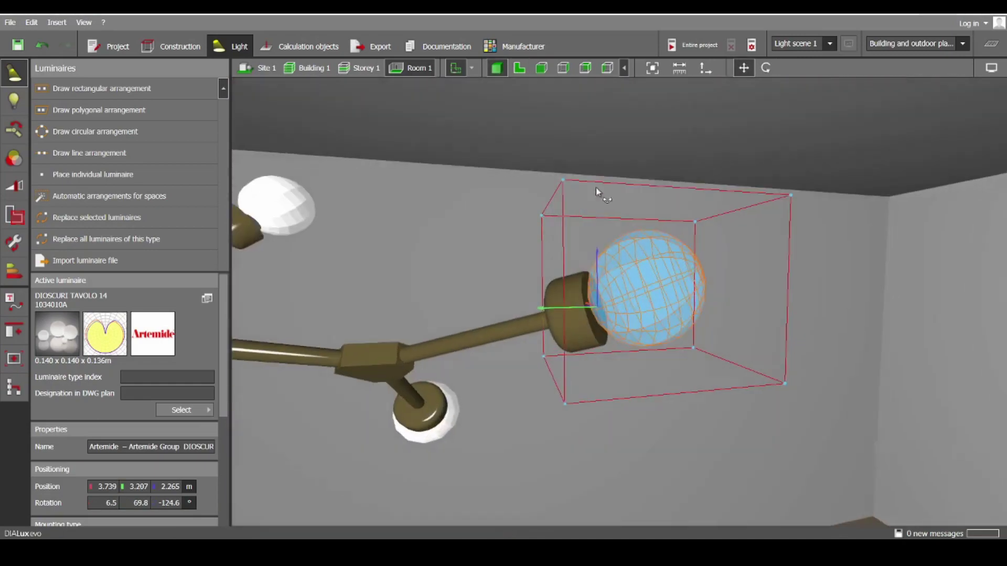
# Step: Refine the fourth globe's Y rotation to about 76.8° to match its branch
pyautogui.moveTo(596, 187); pyautogui.dragTo(599, 266, button='right')
pyautogui.rightClick(598, 266)
pyautogui.click(629, 289)
pyautogui.scroll(1, 557, 279)
pyautogui.moveTo(556, 277); pyautogui.dragTo(558, 287)
pyautogui.moveTo(558, 287); pyautogui.dragTo(530, 152, button='right')
# Step: Copy the fourth globe to the adjacent branch end at about X 3.361 m, Y 3.253 m
pyautogui.scroll(-4, 785, 236)
pyautogui.click(743, 68)
pyautogui.click(518, 68)
pyautogui.scroll(-3, 663, 262)
pyautogui.keyDown('ctrl'); pyautogui.moveTo(609, 281); pyautogui.dragTo(490, 263); pyautogui.keyUp('ctrl')
pyautogui.click(563, 67)
pyautogui.scroll(1, 650, 178)
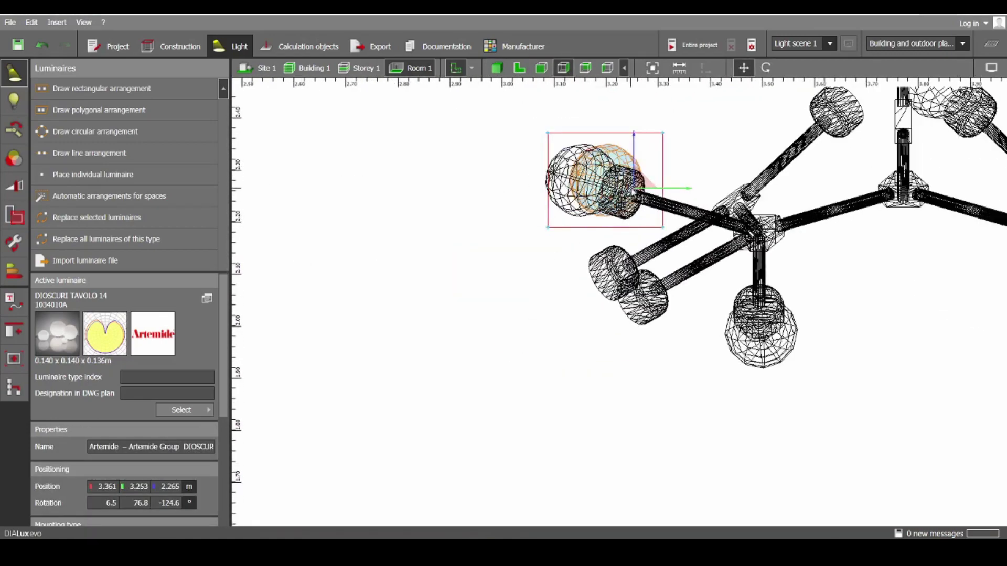
# Step: Lower the fifth globe to its socket at about Y 3.217 m, Z 2.082 m
pyautogui.moveTo(607, 175); pyautogui.dragTo(588, 261)
pyautogui.click(497, 68)
pyautogui.moveTo(686, 232); pyautogui.dragTo(682, 194, button='right')
pyautogui.click(564, 67)
pyautogui.moveTo(611, 236); pyautogui.dragTo(612, 246)
pyautogui.click(497, 67)
# Step: Rotate the fifth globe to about -8.9°, 114.3°, -62.3° to follow its branch
pyautogui.moveTo(627, 215); pyautogui.dragTo(545, 313, button='right')
pyautogui.scroll(3, 536, 313)
pyautogui.rightClick(535, 312)
pyautogui.click(565, 335)
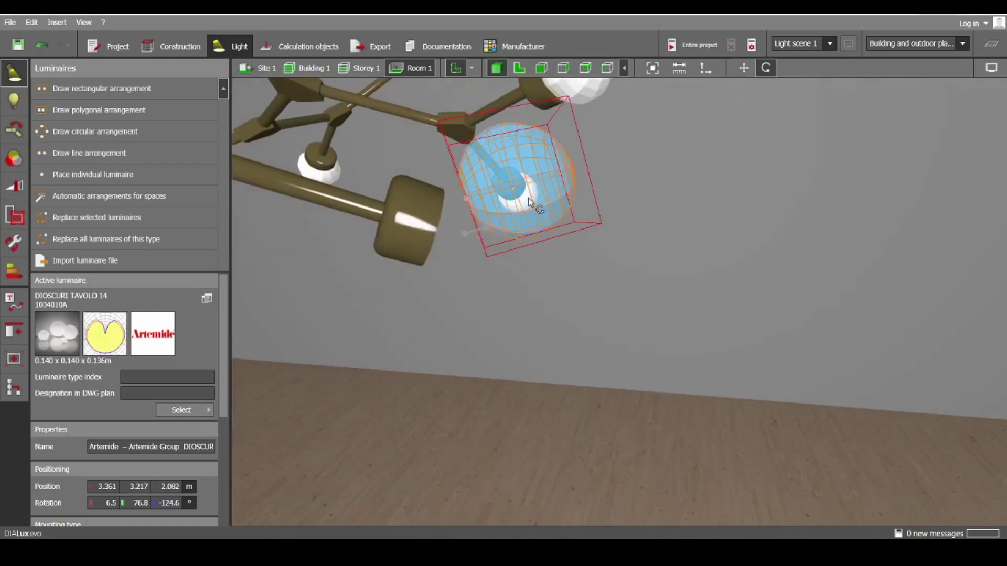
pyautogui.moveTo(533, 225); pyautogui.dragTo(531, 205)
pyautogui.moveTo(531, 204); pyautogui.dragTo(528, 184, button='right')
pyautogui.click(584, 67)
pyautogui.click(607, 67)
pyautogui.click(563, 67)
pyautogui.click(606, 67)
pyautogui.click(519, 67)
# Step: Move the fifth globe onto its socket at about X 3.354 m, Y 3.252 m, Z 2.051 m
pyautogui.scroll(3, 440, 241)
pyautogui.rightClick(593, 307)
pyautogui.click(611, 315)
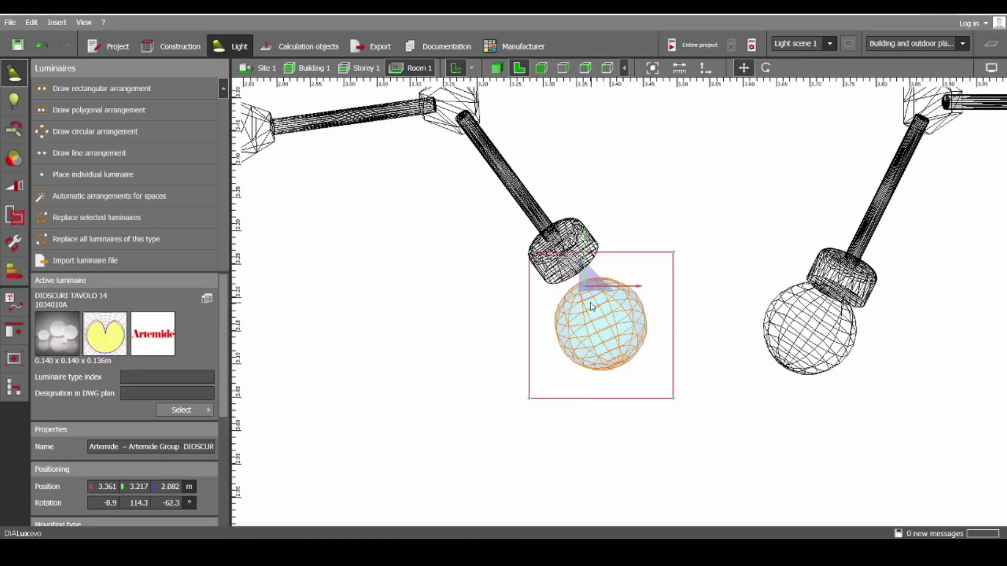
pyautogui.click(497, 68)
pyautogui.moveTo(567, 234); pyautogui.dragTo(561, 238, button='right')
pyautogui.moveTo(529, 181); pyautogui.dragTo(530, 203)
pyautogui.moveTo(641, 258); pyautogui.dragTo(669, 274, button='right')
# Step: Refine the fifth globe's rotation to about -9.4°, 106.0°, -64.2°
pyautogui.click(650, 274)
pyautogui.moveTo(729, 213); pyautogui.dragTo(727, 224)
pyautogui.moveTo(726, 224); pyautogui.dragTo(659, 236, button='right')
pyautogui.moveTo(659, 235); pyautogui.dragTo(663, 243)
pyautogui.moveTo(663, 243); pyautogui.dragTo(804, 318, button='right')
pyautogui.click(519, 67)
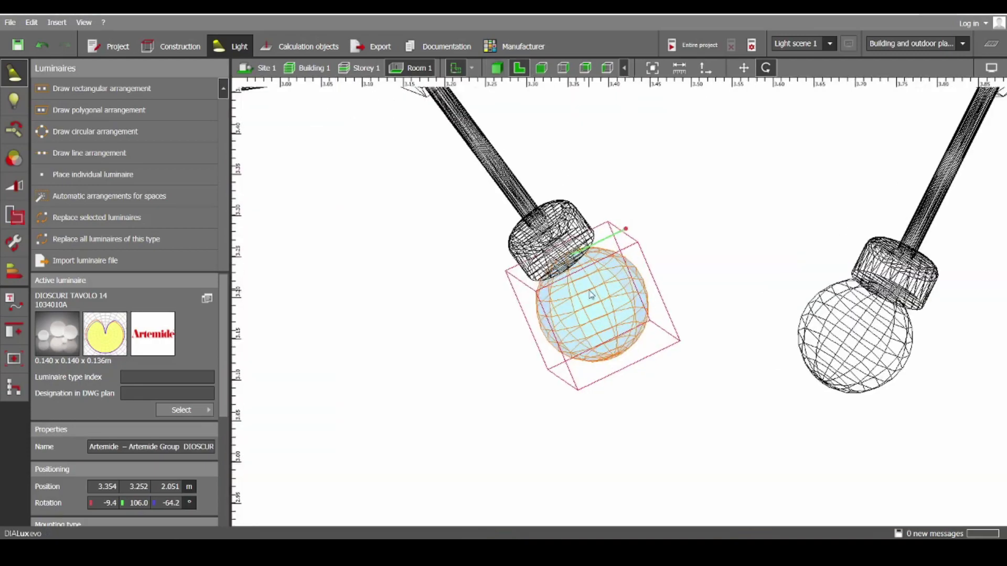
# Step: Fine-tune the fifth globe's seat on its socket and its Y rotation to about 117.0°
pyautogui.moveTo(568, 252); pyautogui.dragTo(564, 247)
pyautogui.click(497, 67)
pyautogui.moveTo(644, 279); pyautogui.dragTo(580, 253, button='right')
pyautogui.rightClick(580, 253)
pyautogui.click(602, 278)
pyautogui.moveTo(585, 279); pyautogui.dragTo(580, 288)
pyautogui.moveTo(580, 288); pyautogui.dragTo(594, 341, button='right')
pyautogui.click(593, 340)
pyautogui.click(598, 295)
# Step: Copy the fifth globe and paste the sixth globe at the neighbouring outer branch
pyautogui.click(519, 68)
pyautogui.rightClick(583, 222)
pyautogui.hotkey('ctrl', 'c')
pyautogui.hotkey('ctrl', 'm')
# Step: Move the sixth globe to its branch end at about X 2.658 m, Y 3.189 m, Z 2.095 m
pyautogui.click(497, 68)
pyautogui.click(585, 67)
pyautogui.scroll(4, 670, 303)
pyautogui.moveTo(713, 291); pyautogui.dragTo(727, 234)
pyautogui.click(497, 67)
pyautogui.moveTo(671, 246); pyautogui.dragTo(627, 225, button='right')
pyautogui.click(519, 68)
pyautogui.moveTo(553, 333); pyautogui.dragTo(553, 325)
pyautogui.click(563, 68)
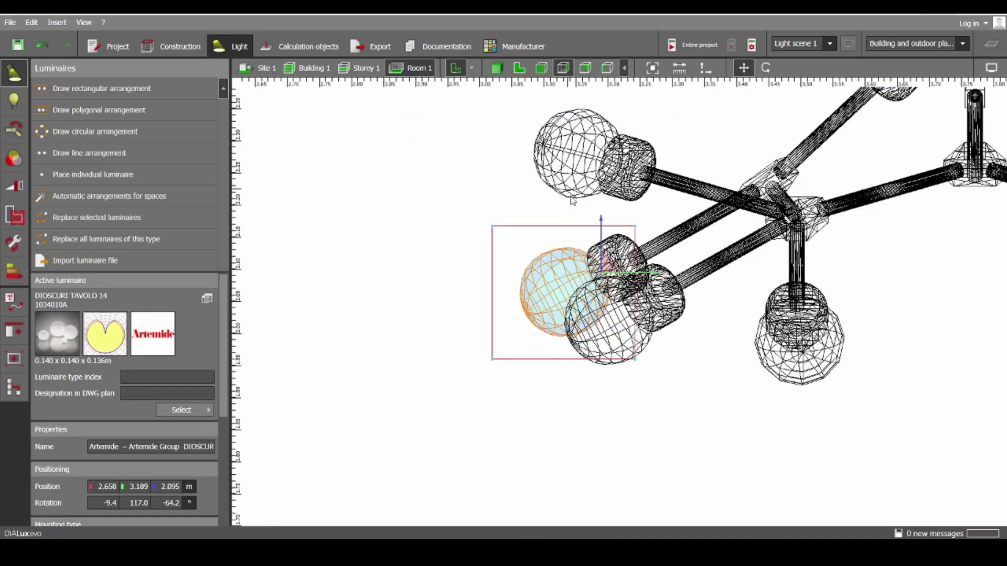
# Step: Rotate the sixth globe to about -26.6°, 100.4°, -114.0° to match its branch
pyautogui.click(497, 67)
pyautogui.moveTo(682, 252); pyautogui.dragTo(636, 271, button='right')
pyautogui.rightClick(675, 370)
pyautogui.click(725, 256)
pyautogui.scroll(-3, 726, 244)
pyautogui.moveTo(747, 273); pyautogui.dragTo(528, 353, button='right')
pyautogui.moveTo(528, 352); pyautogui.dragTo(538, 367)
pyautogui.moveTo(538, 341); pyautogui.dragTo(503, 309, button='right')
# Step: Shift the sixth globe in plan to about X 2.688 m, Y 3.205 m
pyautogui.press('F3')
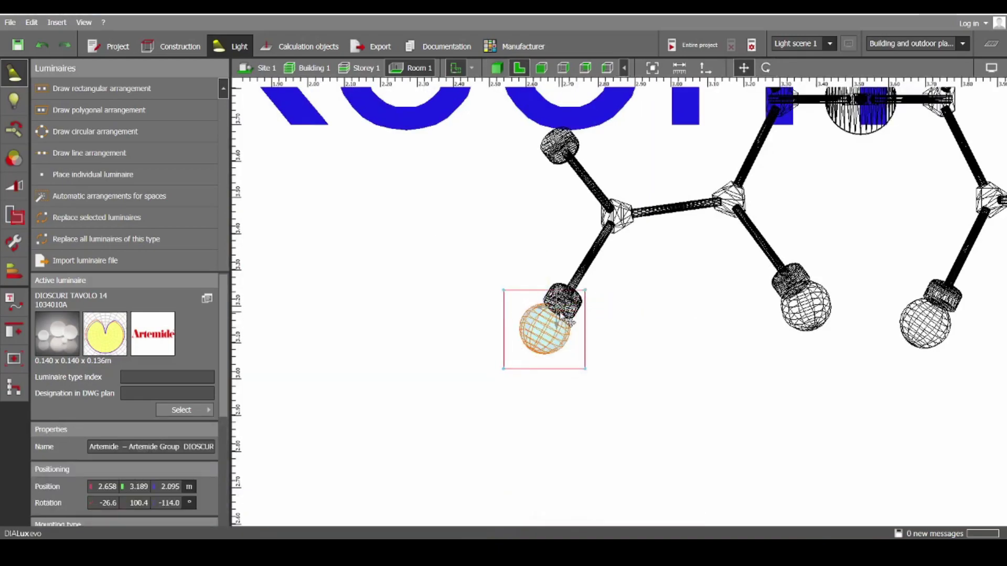
pyautogui.moveTo(571, 322); pyautogui.dragTo(581, 317)
pyautogui.click(497, 68)
pyautogui.moveTo(539, 263); pyautogui.dragTo(747, 338, button='right')
# Step: Refine the sixth globe's Y rotation to about 117.4°
pyautogui.rightClick(734, 254)
pyautogui.click(759, 277)
pyautogui.scroll(2, 733, 250)
pyautogui.moveTo(739, 331); pyautogui.dragTo(731, 350)
pyautogui.moveTo(734, 294); pyautogui.dragTo(525, 157, button='right')
# Step: Nudge the sixth globe in plan to seat it on its socket
pyautogui.click(518, 69)
pyautogui.rightClick(544, 325)
pyautogui.click(573, 335)
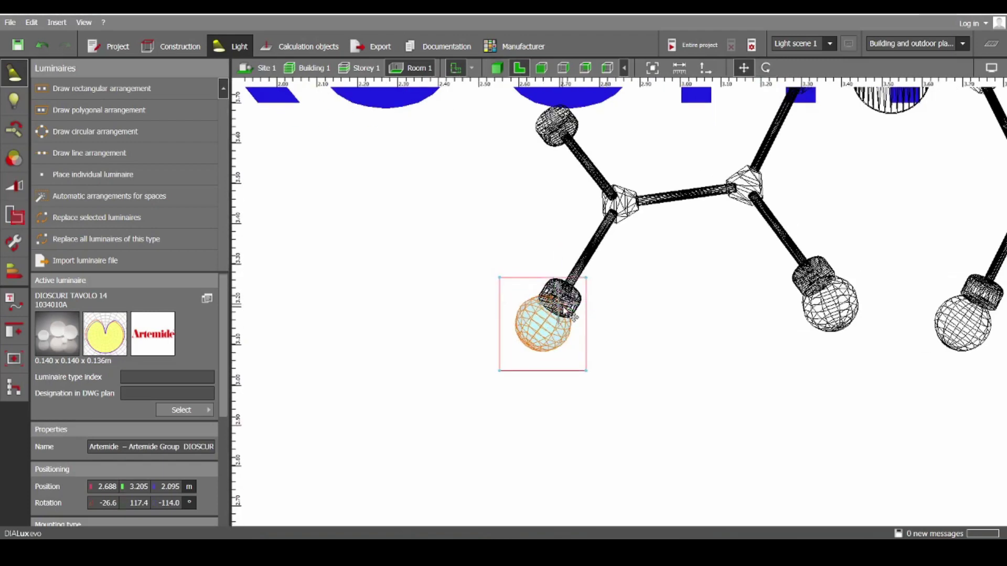
pyautogui.moveTo(573, 317); pyautogui.dragTo(578, 318)
pyautogui.click(497, 68)
pyautogui.moveTo(573, 209); pyautogui.dragTo(590, 197, button='right')
# Step: Copy the sixth globe to the other end of the forked branch at about X 2.641 m, Y 3.680 m
pyautogui.click(519, 67)
pyautogui.scroll(-2, 607, 233)
pyautogui.moveTo(576, 231); pyautogui.dragTo(621, 344, button='middle')
pyautogui.scroll(1, 598, 367)
pyautogui.moveTo(595, 405); pyautogui.dragTo(578, 255)
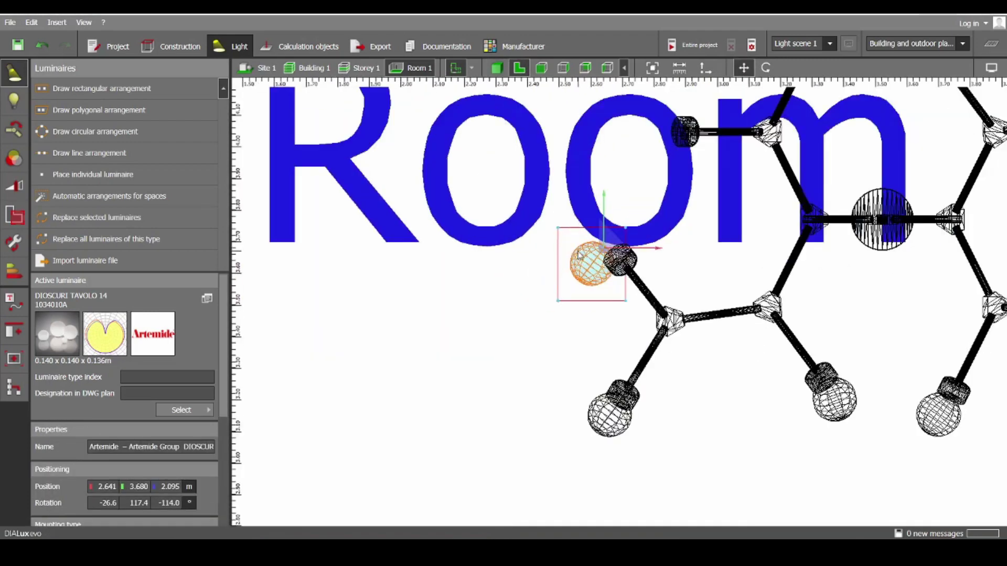
# Step: Rotate the seventh globe to about -14.1°, 54.9°, 125.9° so it points along its raised branch
pyautogui.rightClick(578, 251)
pyautogui.click(601, 273)
pyautogui.scroll(2, 621, 237)
pyautogui.click(585, 68)
pyautogui.moveTo(703, 310); pyautogui.dragTo(696, 337)
pyautogui.rightClick(681, 297)
pyautogui.click(708, 308)
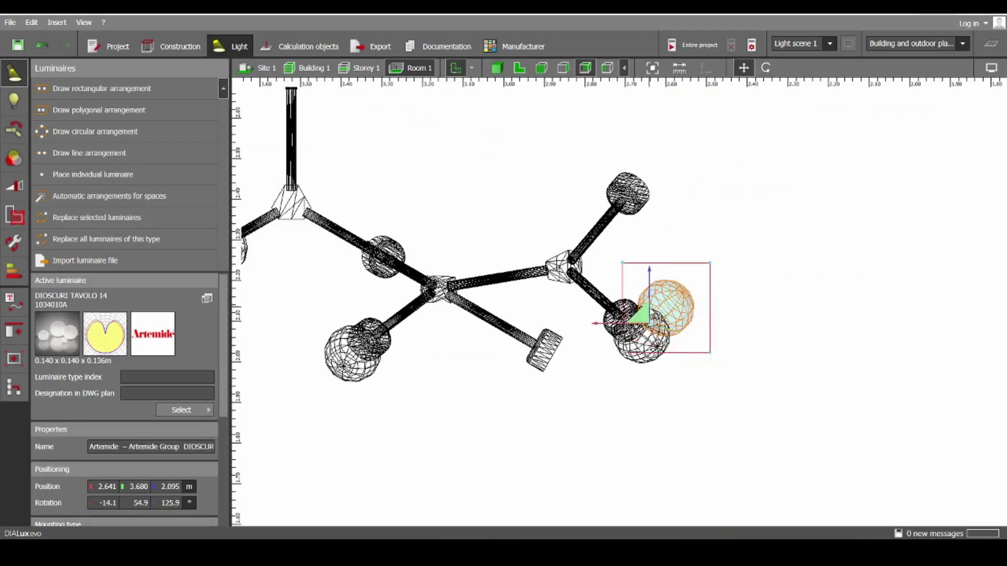
# Step: Raise the seventh globe to its socket at about X 2.683 m, Y 3.663 m, Z 2.424 m
pyautogui.moveTo(666, 304); pyautogui.dragTo(653, 184)
pyautogui.click(497, 68)
pyautogui.moveTo(582, 157); pyautogui.dragTo(611, 262, button='middle')
pyautogui.click(518, 68)
pyautogui.moveTo(600, 222); pyautogui.dragTo(603, 236)
pyautogui.click(497, 68)
pyautogui.moveTo(582, 209); pyautogui.dragTo(699, 246, button='right')
# Step: Refine the seventh globe's Y rotation to about 55.9°
pyautogui.rightClick(699, 246)
pyautogui.click(723, 268)
pyautogui.moveTo(676, 287); pyautogui.dragTo(680, 283)
pyautogui.moveTo(681, 284); pyautogui.dragTo(713, 236, button='right')
# Step: Copy the seventh globe to the next empty branch end in the plan
pyautogui.scroll(-4, 713, 236)
pyautogui.click(519, 67)
pyautogui.moveTo(629, 225); pyautogui.dragTo(654, 127)
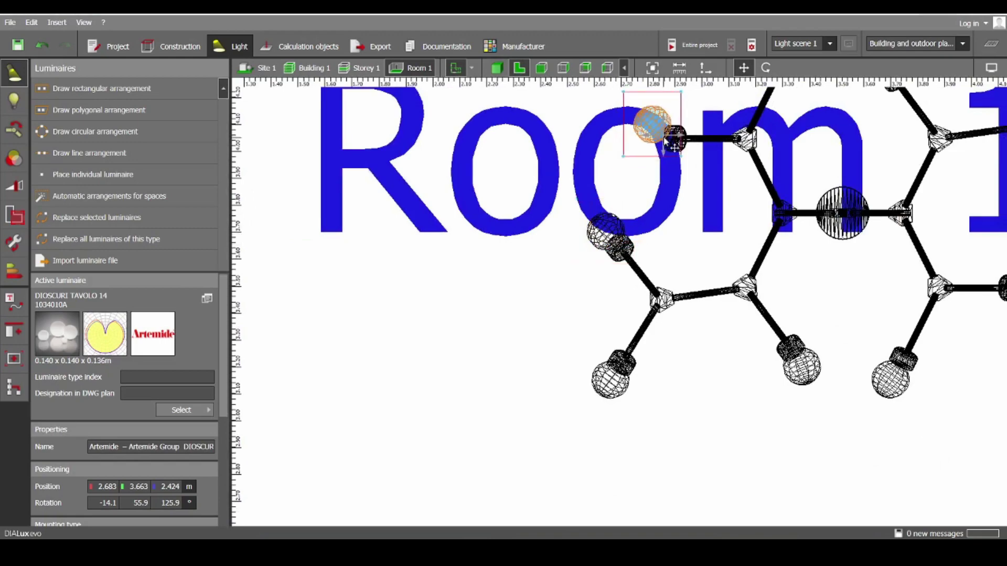
# Step: Lower the eighth globe to its socket at about X 2.858 m, Y 4.037 m, Z 2.001 m
pyautogui.click(585, 68)
pyautogui.scroll(2, 721, 267)
pyautogui.moveTo(557, 183); pyautogui.dragTo(572, 362)
pyautogui.click(497, 67)
pyautogui.moveTo(529, 258); pyautogui.dragTo(582, 220, button='right')
pyautogui.click(585, 68)
pyautogui.scroll(2, 477, 438)
pyautogui.moveTo(638, 275); pyautogui.dragTo(633, 286)
pyautogui.click(497, 68)
# Step: Rotate the eighth globe to about -0.3°, 121.9°, -164.7° to follow its branch
pyautogui.rightClick(644, 273)
pyautogui.click(679, 297)
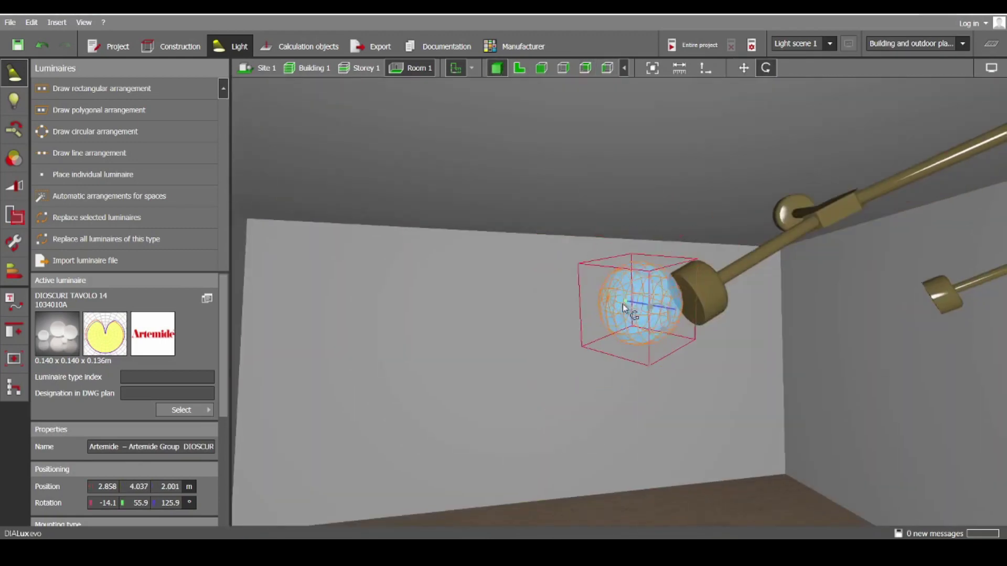
pyautogui.moveTo(690, 333); pyautogui.dragTo(676, 352)
pyautogui.moveTo(676, 351); pyautogui.dragTo(628, 329, button='right')
pyautogui.moveTo(627, 330); pyautogui.dragTo(631, 344)
pyautogui.moveTo(631, 345); pyautogui.dragTo(582, 335, button='right')
# Step: Shift the eighth globe in plan to about X 2.888 m, Y 4.058 m
pyautogui.click(520, 68)
pyautogui.rightClick(645, 215)
pyautogui.click(669, 222)
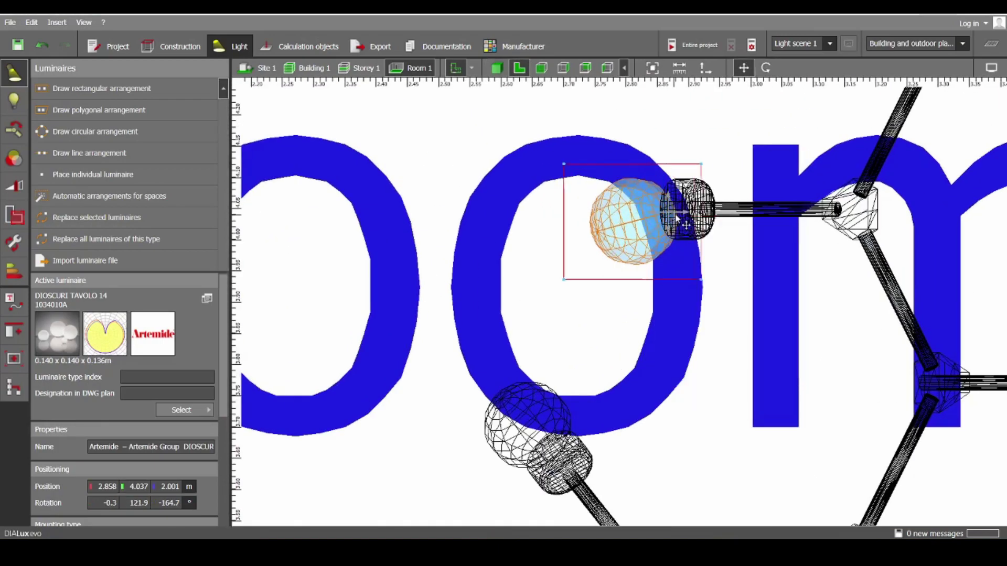
pyautogui.click(498, 68)
pyautogui.click(519, 68)
pyautogui.moveTo(638, 215); pyautogui.dragTo(642, 213)
pyautogui.click(585, 68)
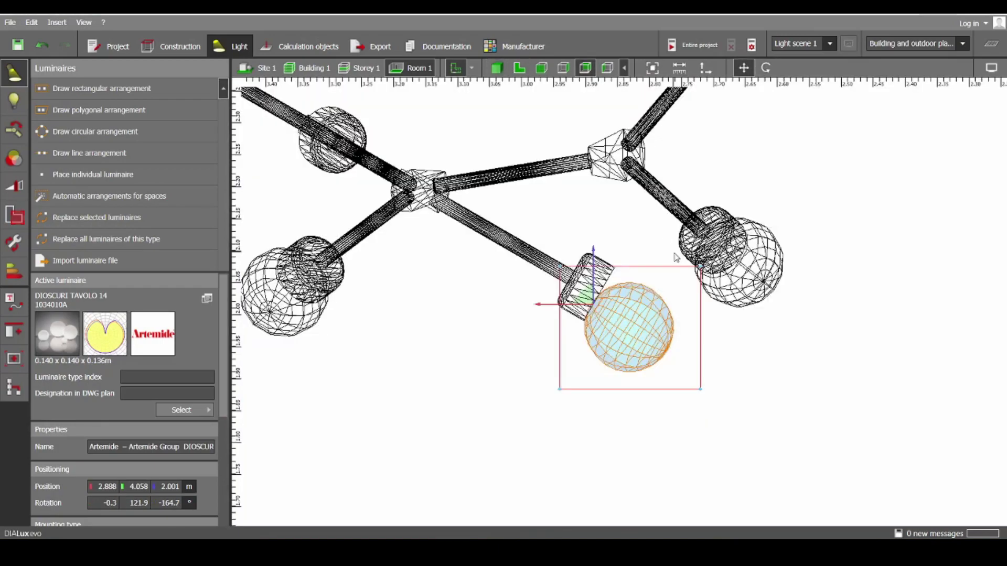
# Step: Raise the eighth globe to about Z 2.022 m and adjust it in plan to about X 2.880 m, Y 4.060 m
pyautogui.rightClick(630, 320)
pyautogui.moveTo(608, 309); pyautogui.dragTo(607, 293, button='middle')
pyautogui.moveTo(592, 298); pyautogui.dragTo(602, 284)
pyautogui.click(497, 68)
pyautogui.moveTo(603, 205); pyautogui.dragTo(710, 274, button='right')
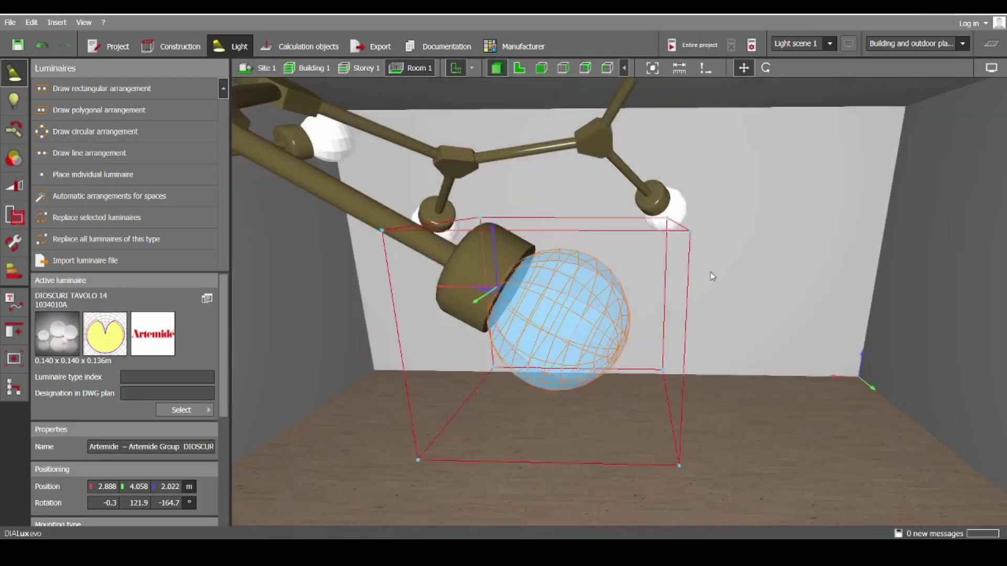
pyautogui.click(519, 67)
pyautogui.scroll(2, 572, 325)
pyautogui.moveTo(573, 325); pyautogui.dragTo(550, 325)
# Step: Refine the eighth globe's rotation to about -9.6°, 131.0°, -175.2°
pyautogui.click(497, 68)
pyautogui.rightClick(579, 297)
pyautogui.click(602, 316)
pyautogui.moveTo(566, 315); pyautogui.dragTo(684, 235, button='right')
pyautogui.moveTo(601, 235); pyautogui.dragTo(587, 237)
pyautogui.moveTo(586, 236); pyautogui.dragTo(525, 92, button='right')
pyautogui.click(519, 67)
# Step: Seat the eighth globe on its socket at about X 2.877 m, Y 4.049 m
pyautogui.rightClick(600, 273)
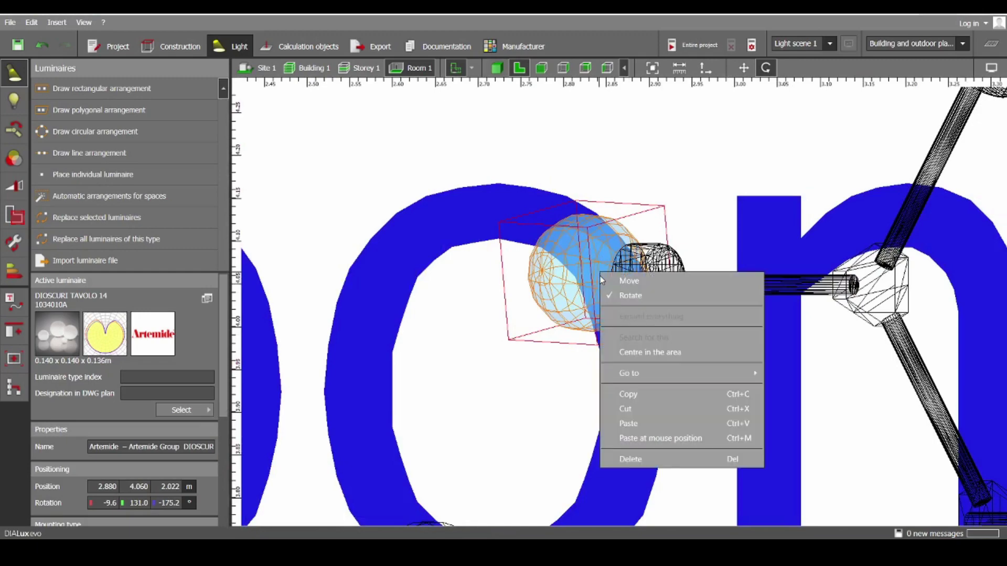
pyautogui.click(626, 281)
pyautogui.moveTo(591, 224); pyautogui.dragTo(588, 234)
pyautogui.click(497, 67)
pyautogui.moveTo(590, 273); pyautogui.dragTo(621, 278, button='right')
pyautogui.scroll(-2, 621, 279)
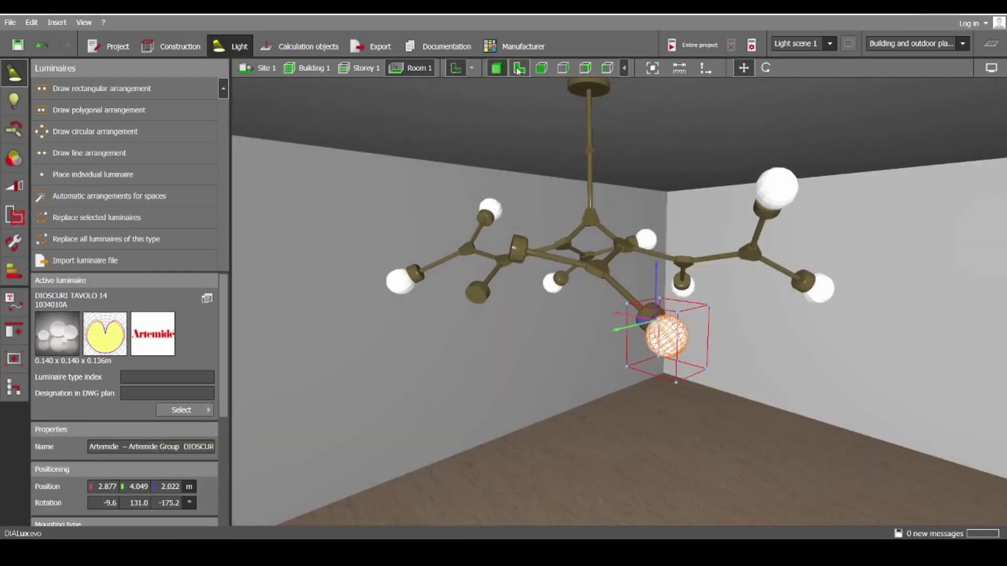
# Step: Copy the eighth globe to the next empty branch end at about X 3.327 m, Y 4.360 m
pyautogui.click(519, 68)
pyautogui.scroll(-3, 532, 317)
pyautogui.keyDown('ctrl'); pyautogui.moveTo(561, 311); pyautogui.dragTo(699, 220); pyautogui.keyUp('ctrl')
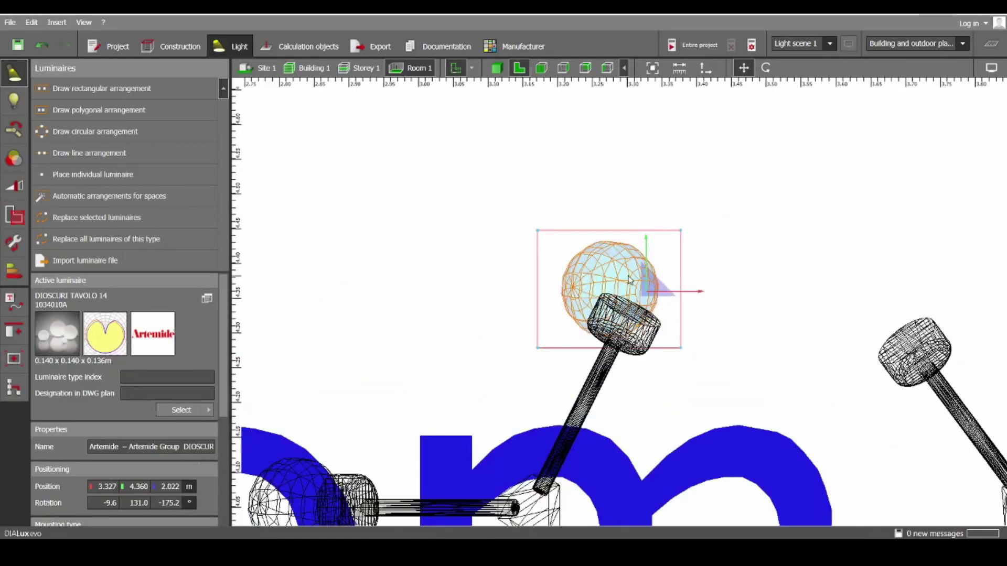
# Step: Raise the ninth globe to its socket height at about X 3.312 m, Z 2.289 m
pyautogui.scroll(-3, 558, 253)
pyautogui.press('F7')
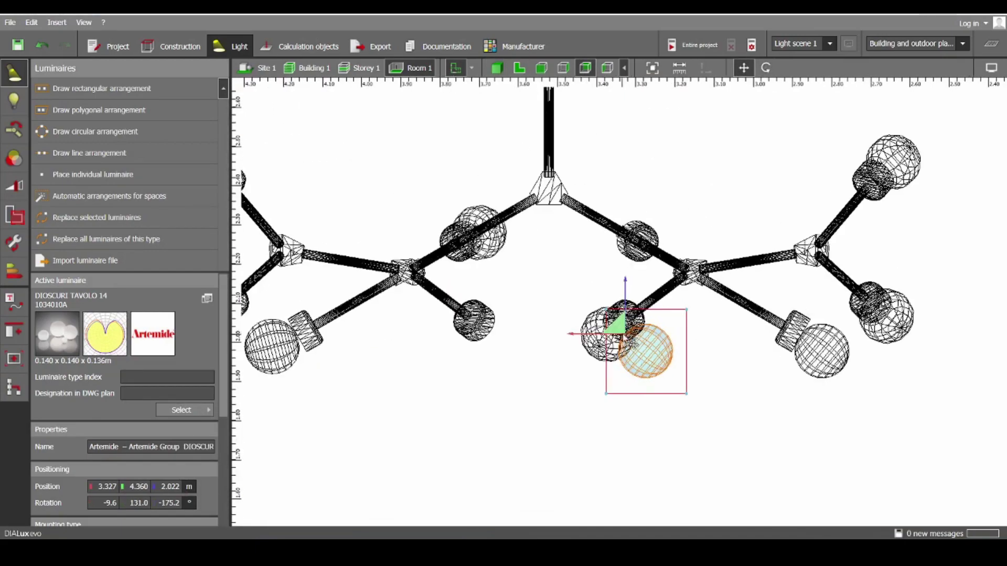
pyautogui.click(519, 68)
pyautogui.click(497, 68)
pyautogui.moveTo(529, 173); pyautogui.dragTo(609, 252, button='right')
# Step: Rotate the ninth globe to about -28.5°, 57.8°, 52.9° to match its branch
pyautogui.rightClick(635, 262)
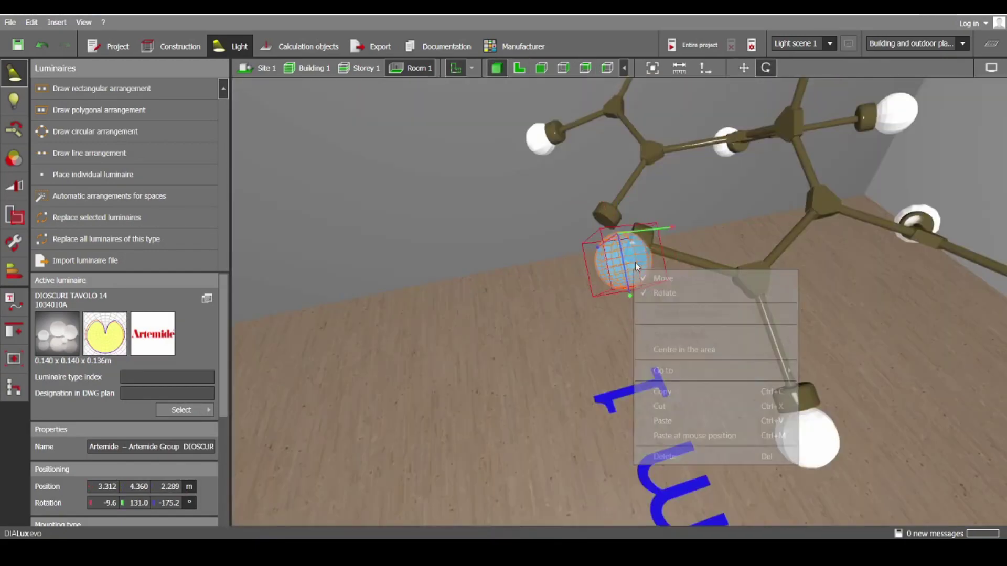
pyautogui.click(660, 292)
pyautogui.scroll(2, 660, 292)
# Step: Shift the ninth globe to about X 3.305 m, Y 4.331 m and tilt its Y rotation to about 80.8°
pyautogui.press('F4')
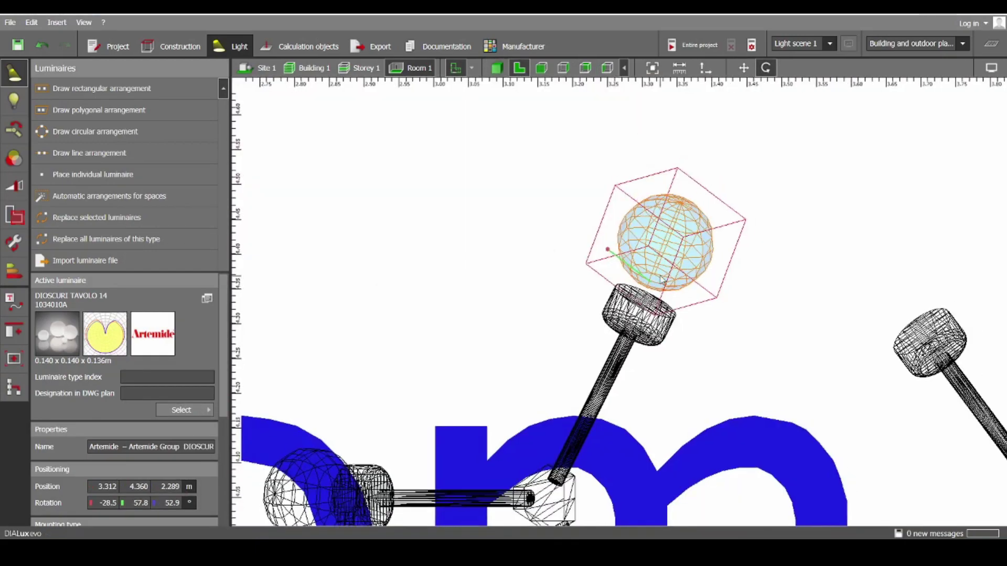
pyautogui.press('F3')
pyautogui.rightClick(581, 248)
pyautogui.scroll(3, 544, 258)
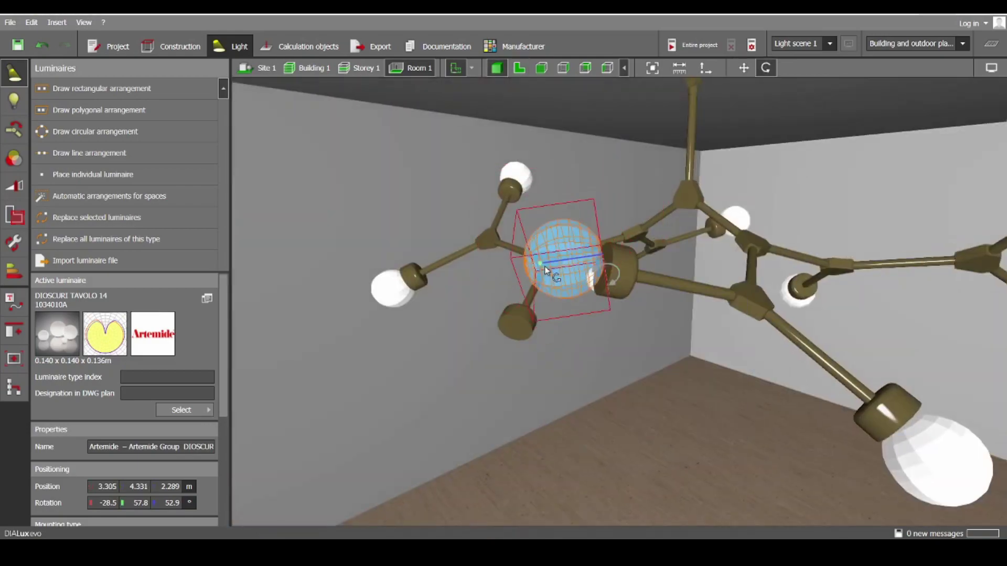
pyautogui.moveTo(542, 247); pyautogui.dragTo(555, 230)
pyautogui.moveTo(577, 225); pyautogui.dragTo(833, 207, button='right')
# Step: Lower the ninth globe to about Z 2.267 m and adjust its Y rotation to about 75.8° to align with its socket
pyautogui.click(607, 68)
pyautogui.rightClick(622, 196)
pyautogui.click(645, 208)
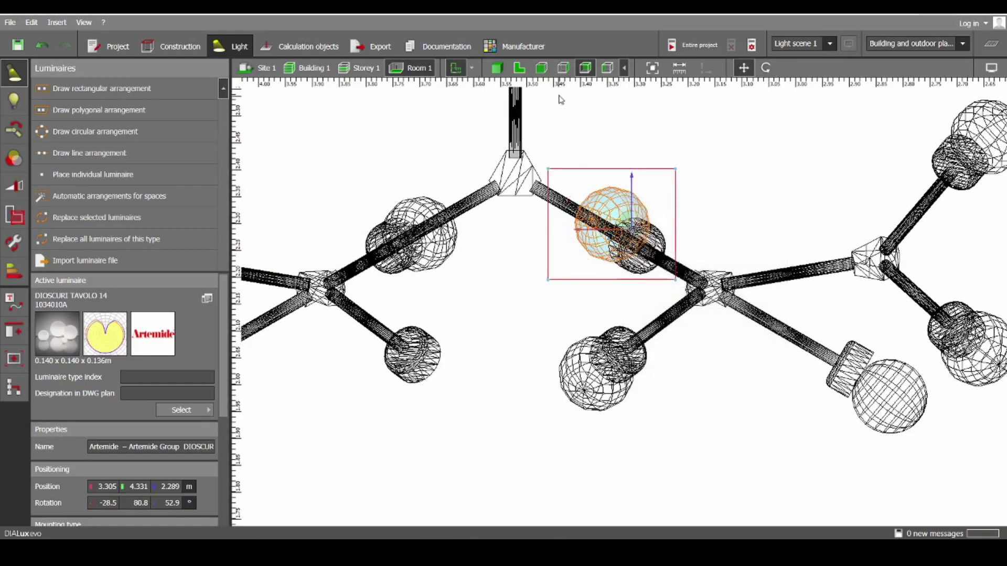
pyautogui.click(563, 67)
pyautogui.press('F3')
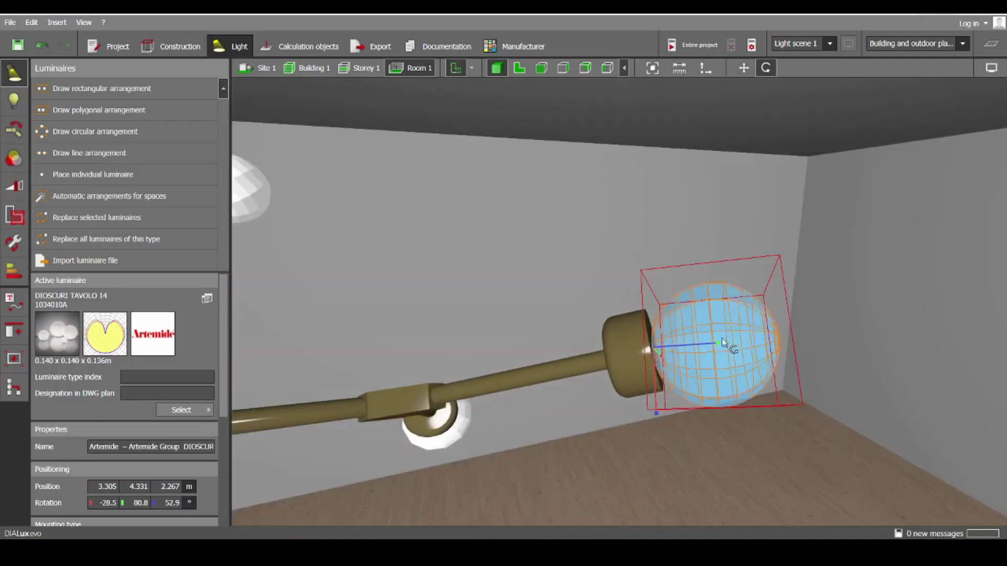
pyautogui.scroll(-3, 673, 295)
pyautogui.moveTo(672, 295); pyautogui.dragTo(606, 403, button='right')
pyautogui.scroll(2, 661, 393)
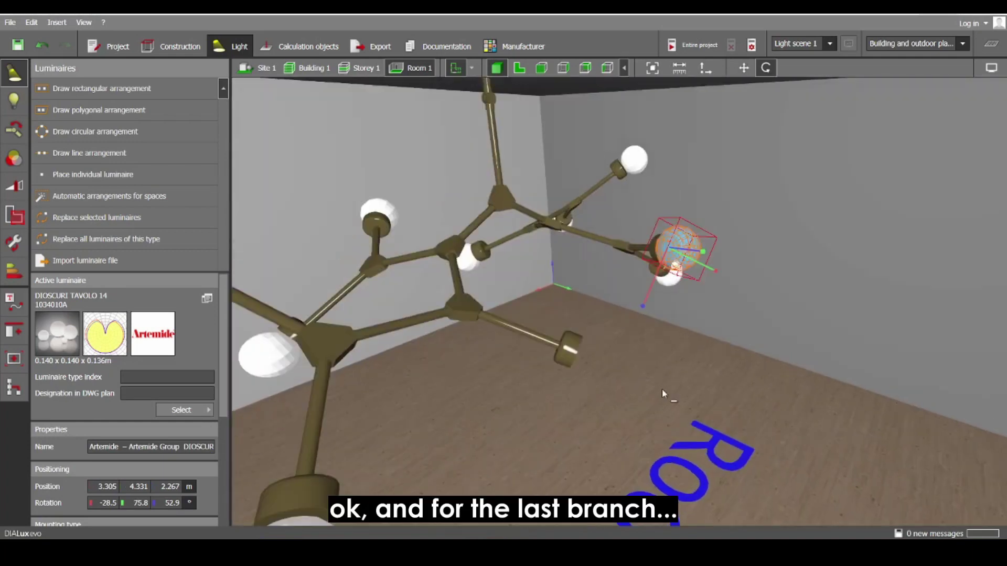
# Step: Copy the ninth globe to the last empty branch end at about X 3.693 m, Y 4.298 m and lower it to about Z 2.037 m
pyautogui.hotkey('ctrl', 'v')
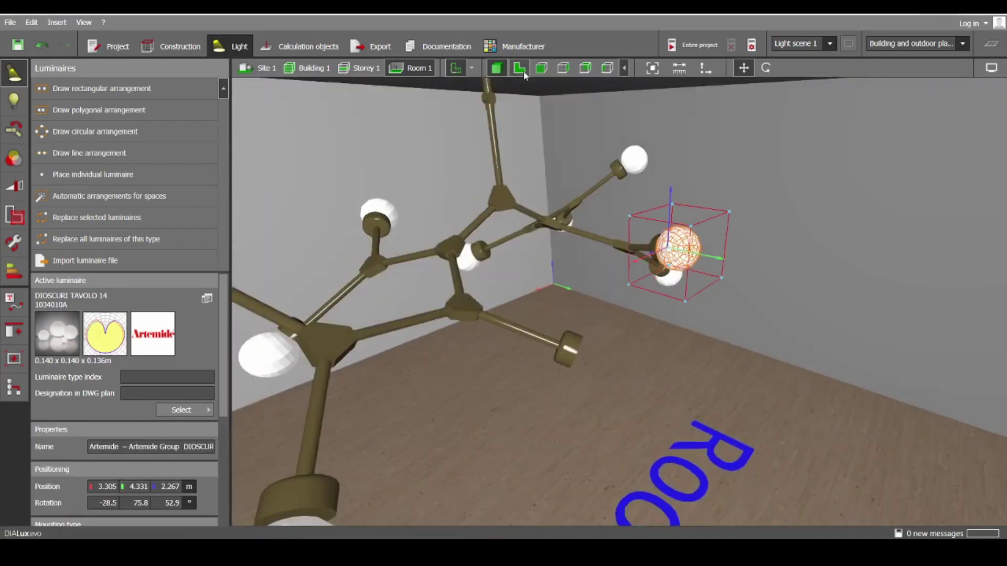
pyautogui.click(522, 72)
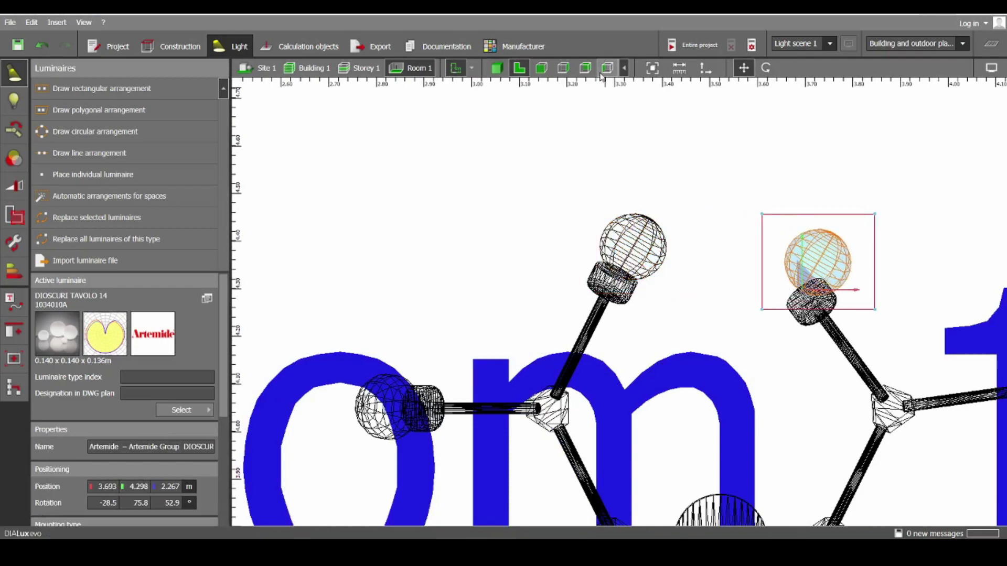
pyautogui.click(604, 69)
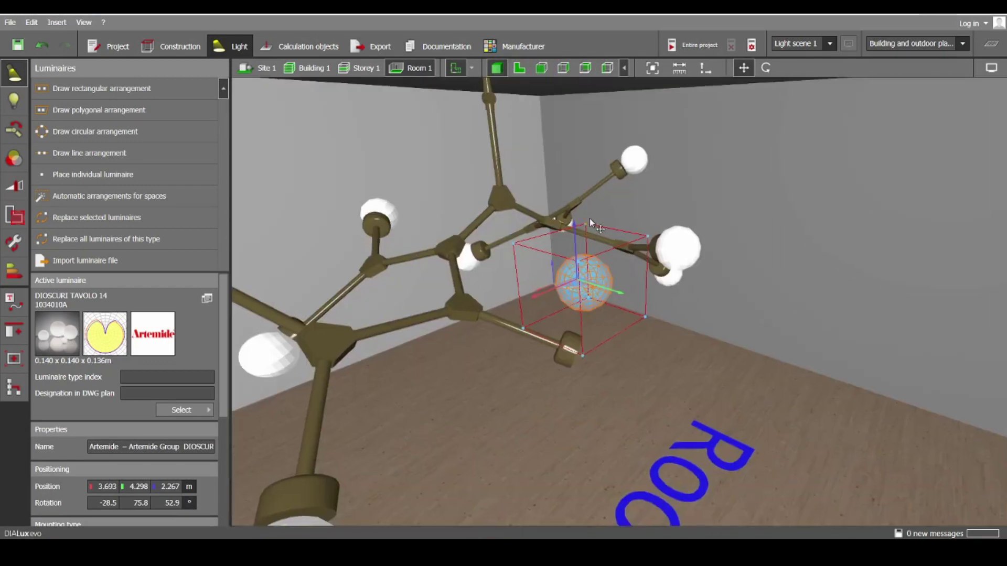
pyautogui.click(585, 68)
pyautogui.moveTo(562, 230); pyautogui.dragTo(561, 346)
pyautogui.click(496, 68)
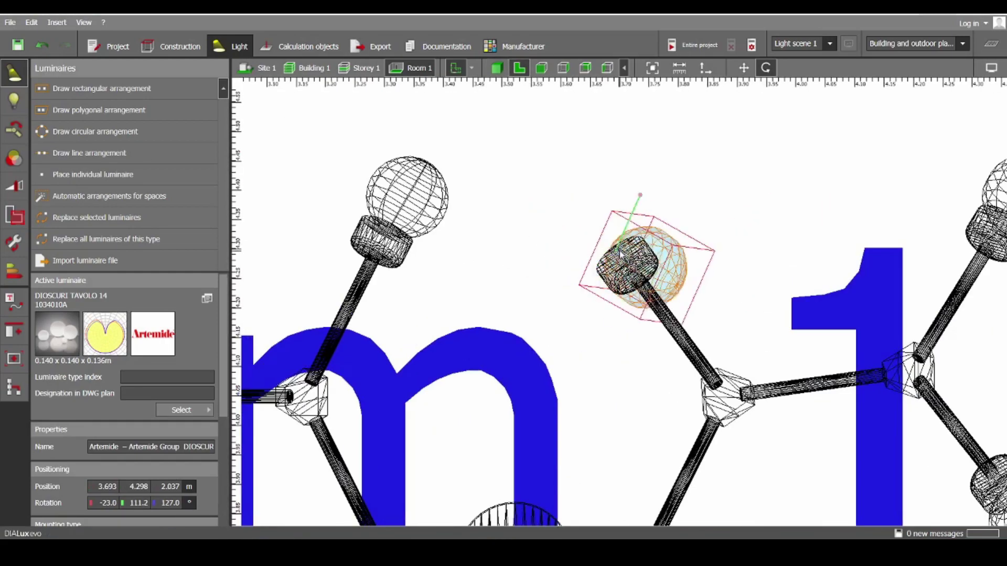
# Step: Seat the last globe at about X 3.698 m, Y 4.282 m, Z 2.050 m, rotated to about -21.1°, 113.1°, 132.0°
pyautogui.rightClick(618, 234)
pyautogui.click(653, 239)
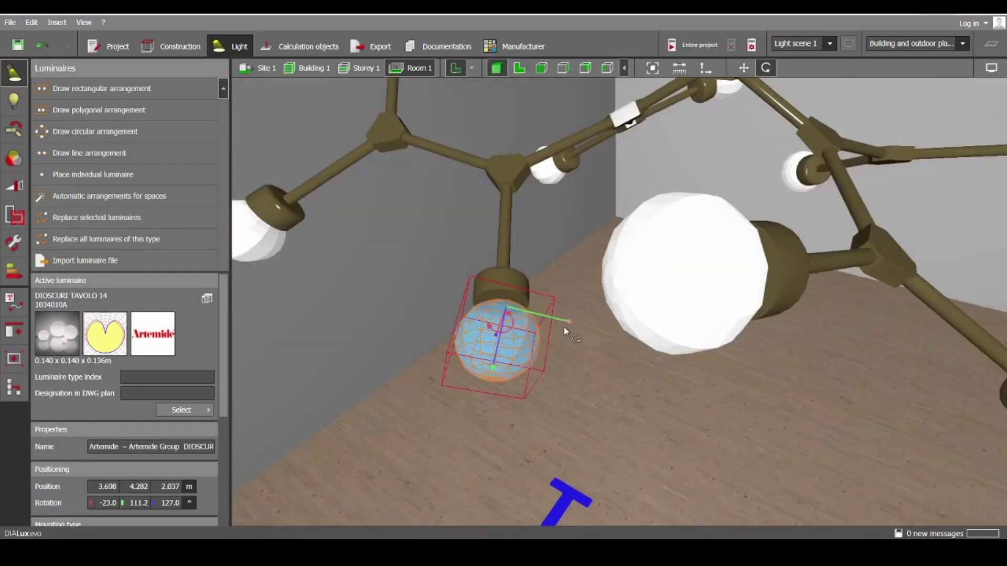
pyautogui.moveTo(564, 325); pyautogui.dragTo(589, 329, button='right')
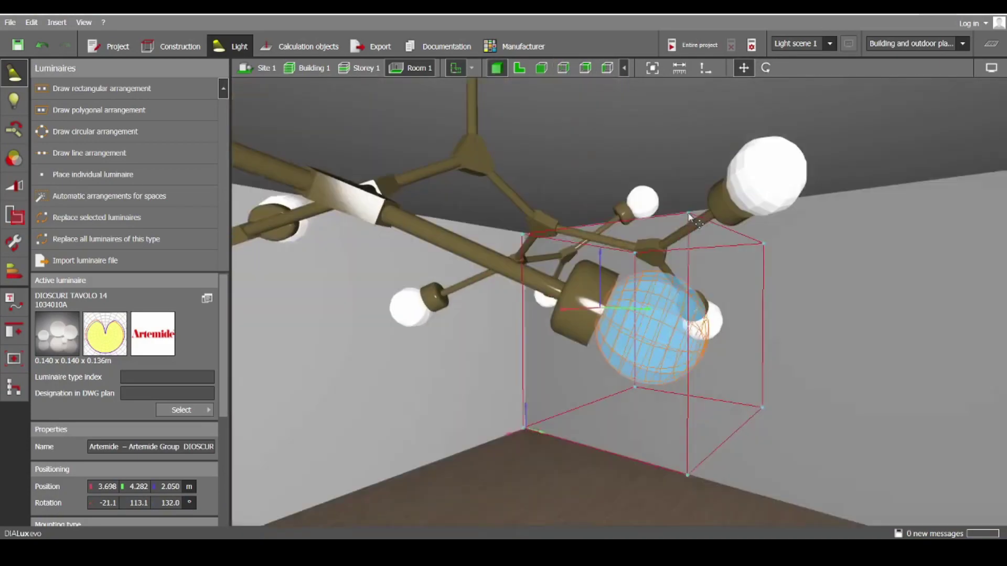
pyautogui.rightClick(639, 275)
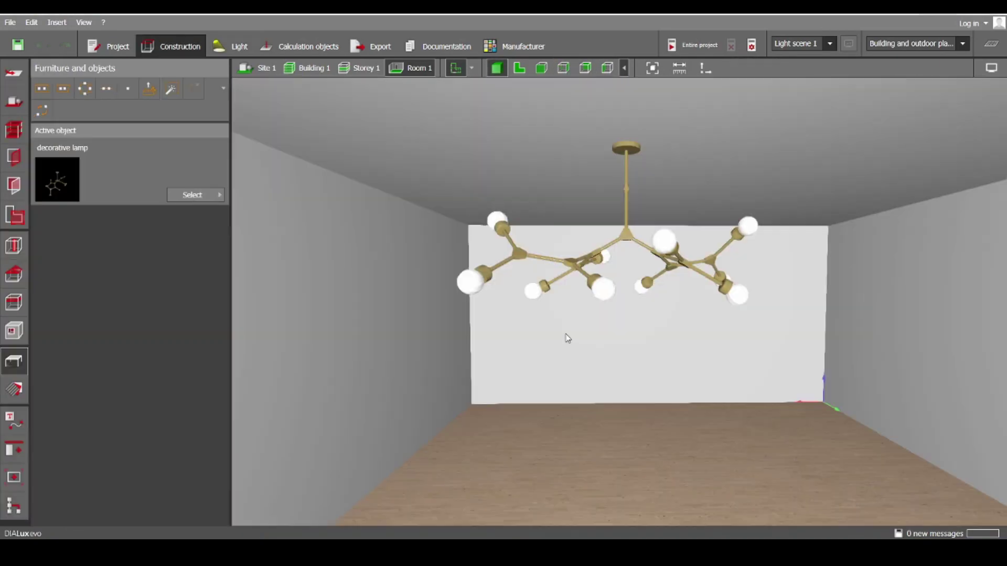
# Step: Start the lighting calculation for the entire project
pyautogui.moveTo(567, 338); pyautogui.dragTo(780, 330, button='right')
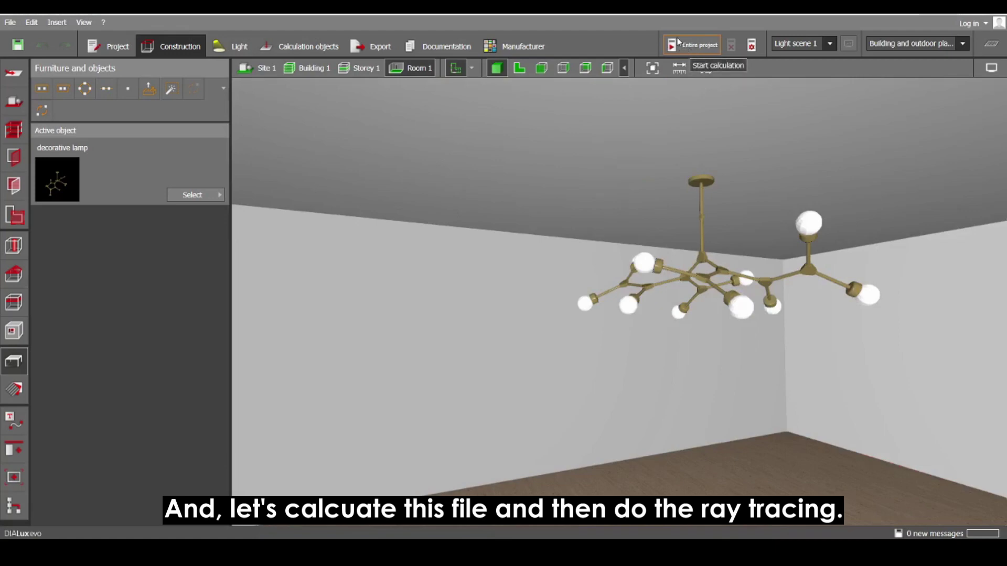
pyautogui.moveTo(665, 118); pyautogui.dragTo(697, 203, button='right')
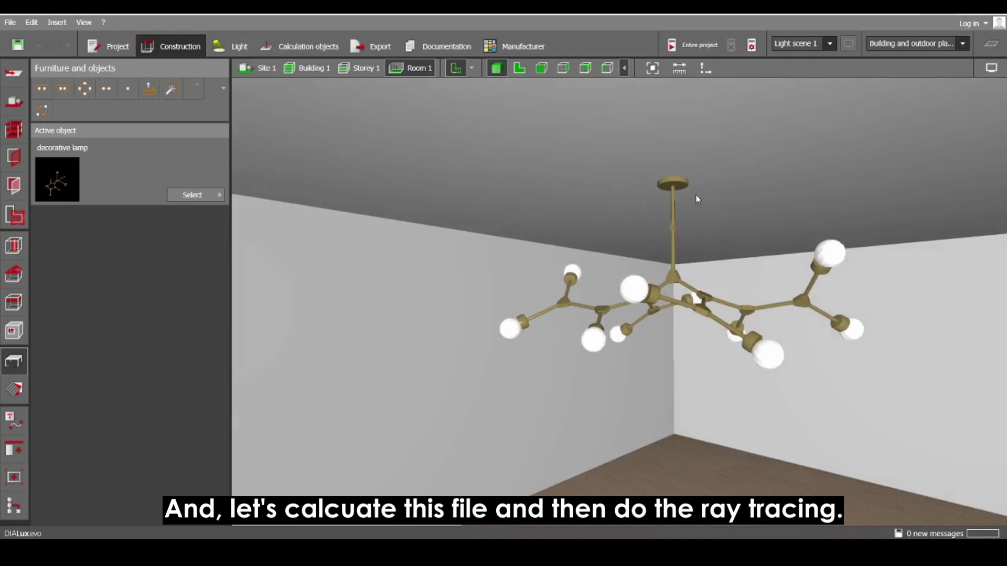
pyautogui.click(687, 47)
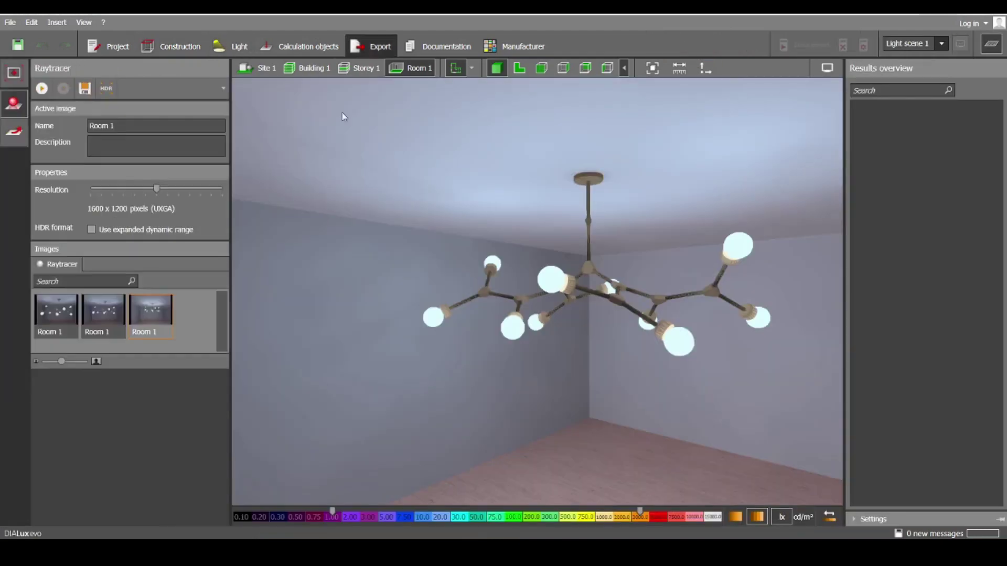
# Step: Raytrace an angled close view of the lit chandelier in Room 1 and maximize the rendered image window
pyautogui.moveTo(378, 210); pyautogui.dragTo(397, 177, button='right')
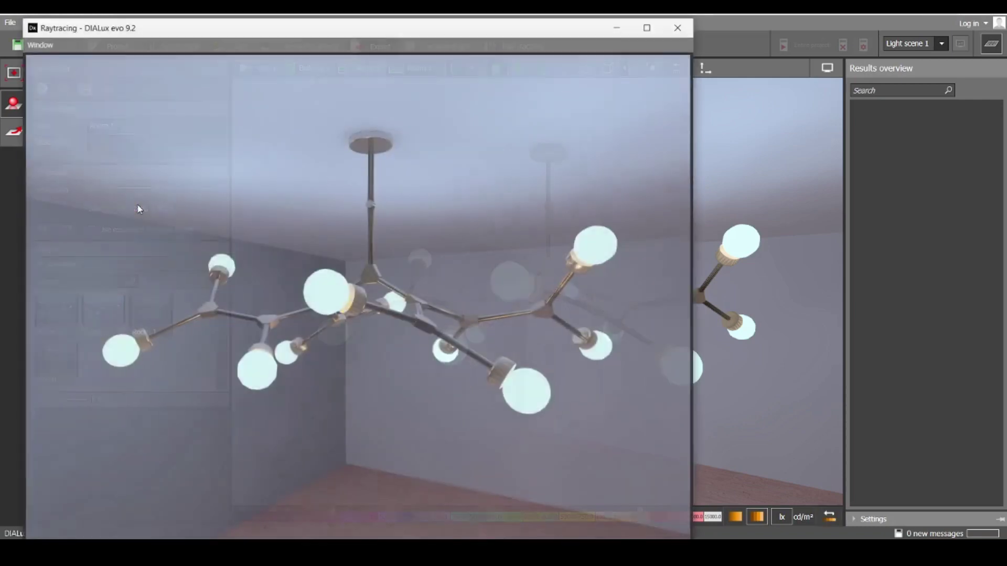
pyautogui.click(649, 26)
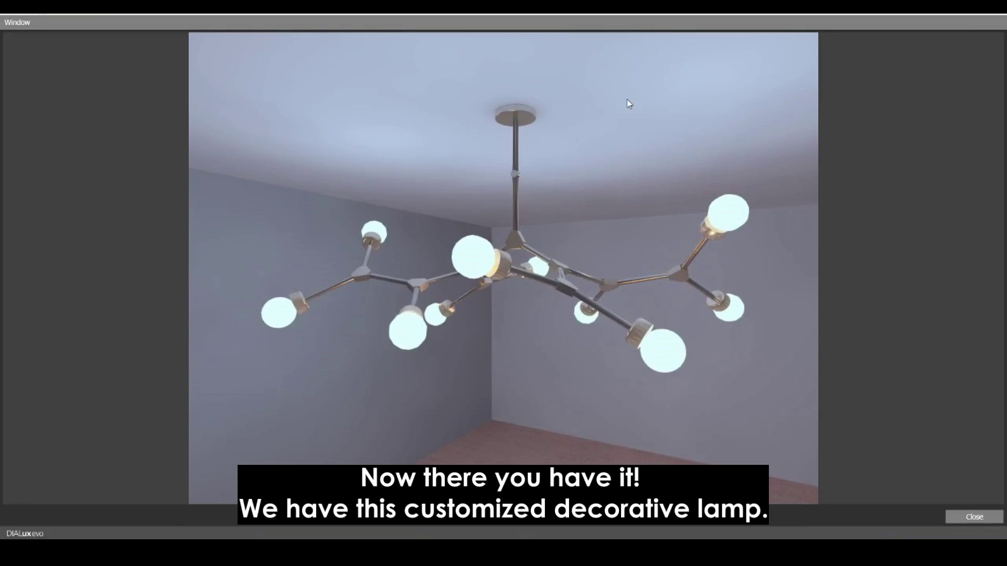